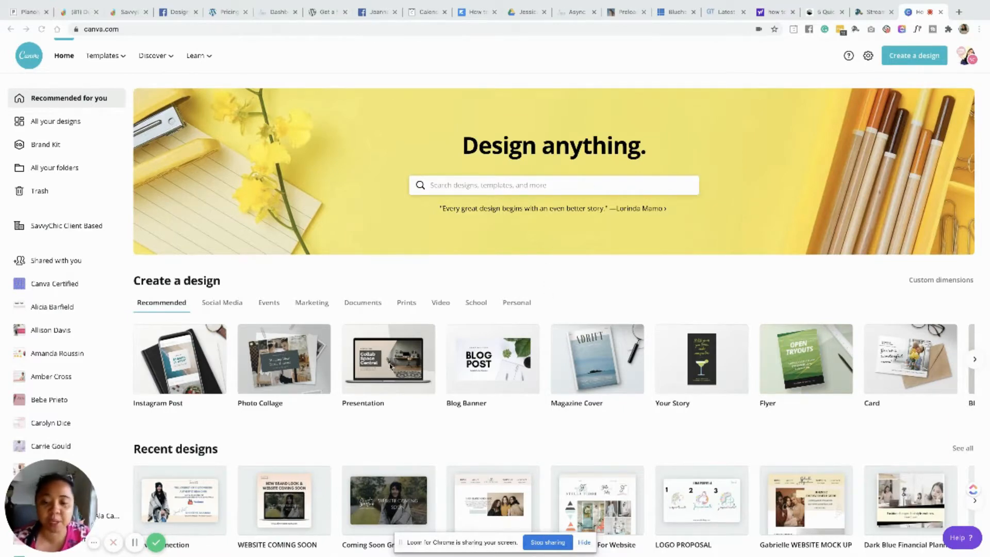
- Start a new presentation design and add a heading text box to the blank slide
left_click(388, 369)
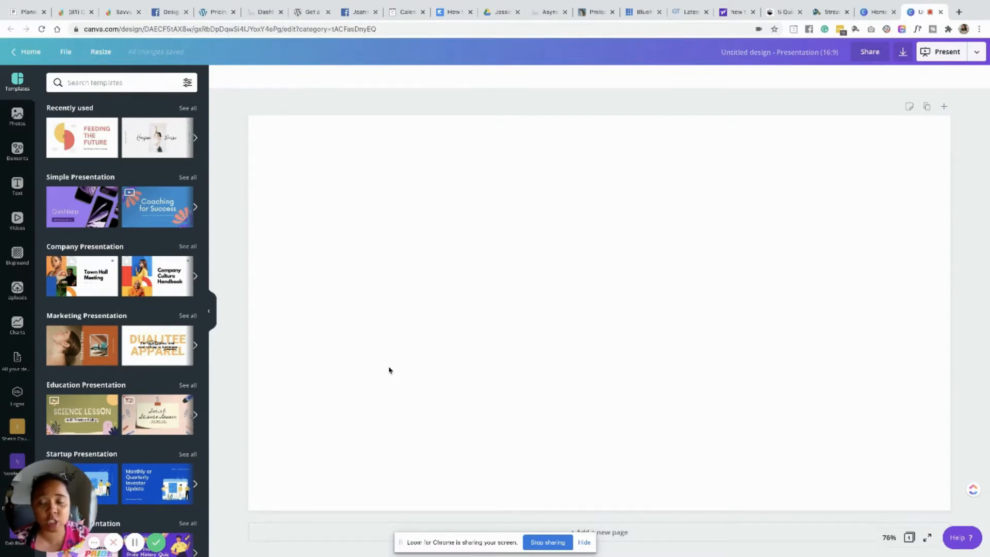
left_click(17, 187)
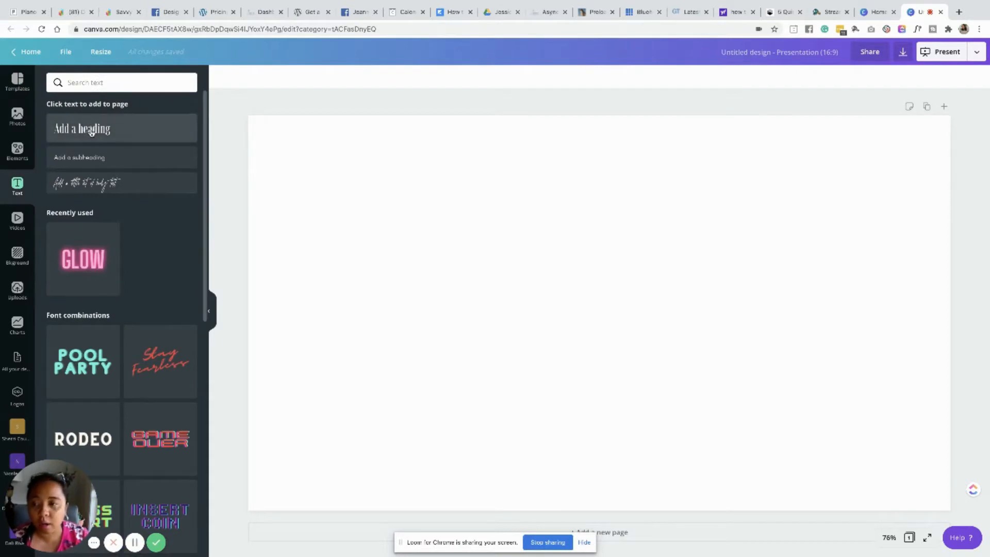
left_click_drag(511, 282, 310, 195)
left_click_drag(652, 332, 684, 347)
- Replace the heading text with 'savvychic design' and widen the text box so it fits on one line
double_click(631, 330)
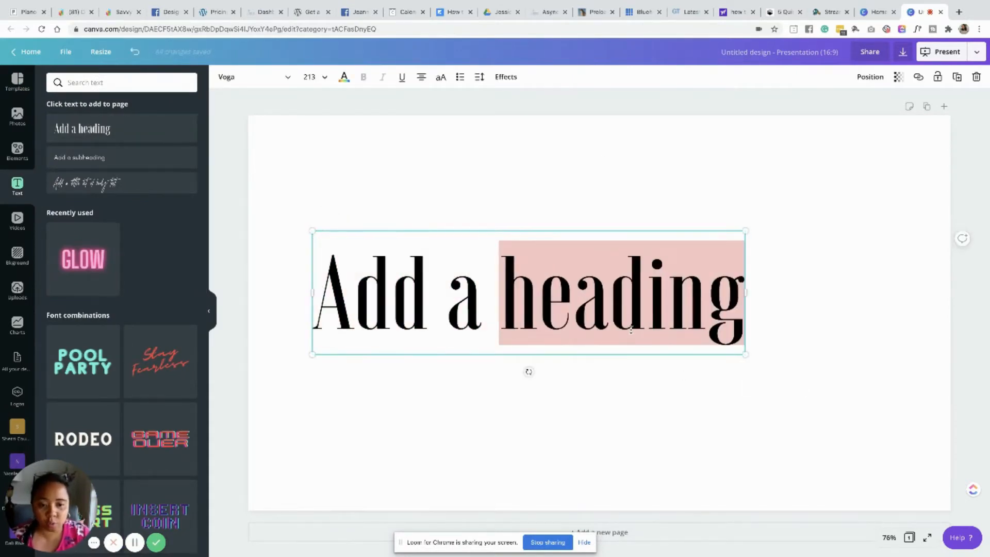
key("ctrl+a")
type("savvyc")
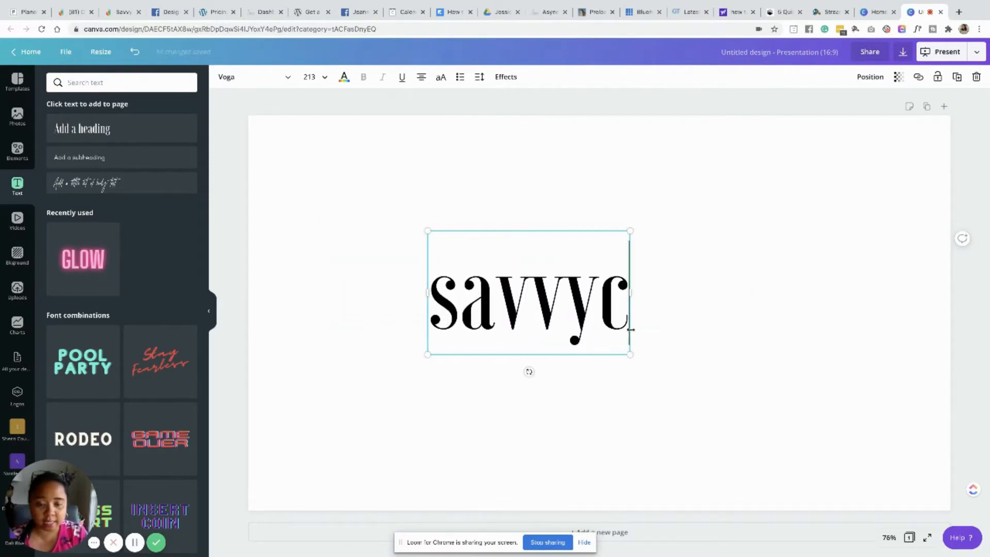
type("hic design")
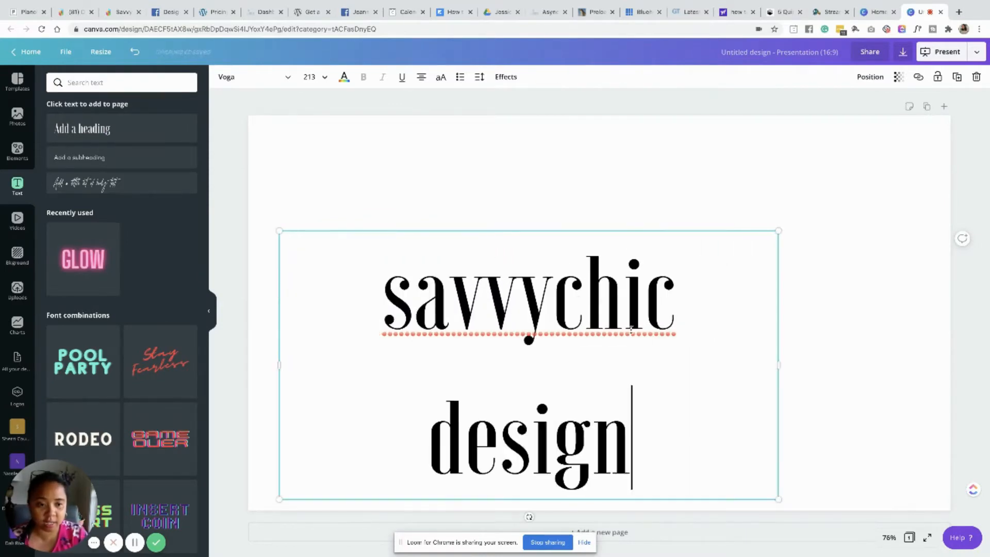
left_click_drag(780, 362, 935, 361)
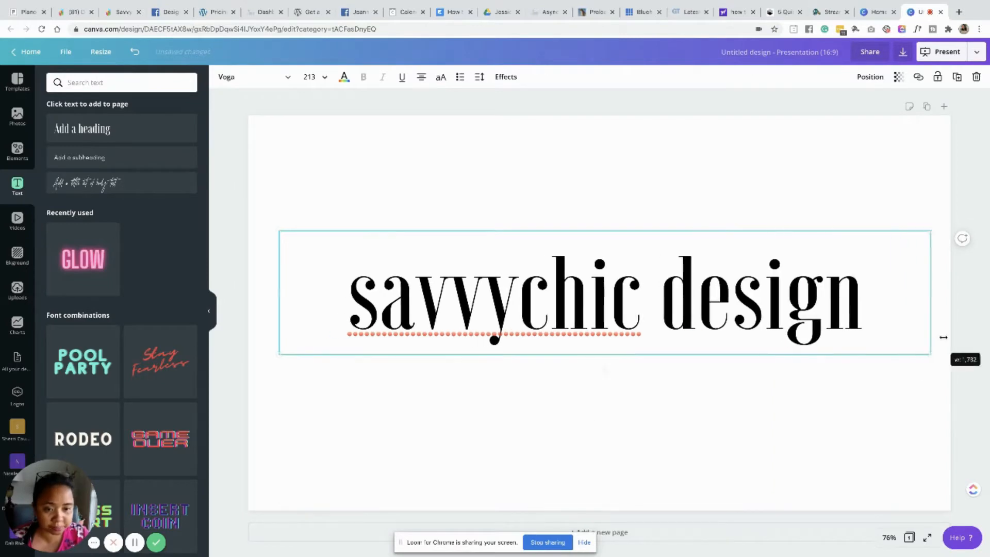
left_click_drag(714, 232, 711, 239)
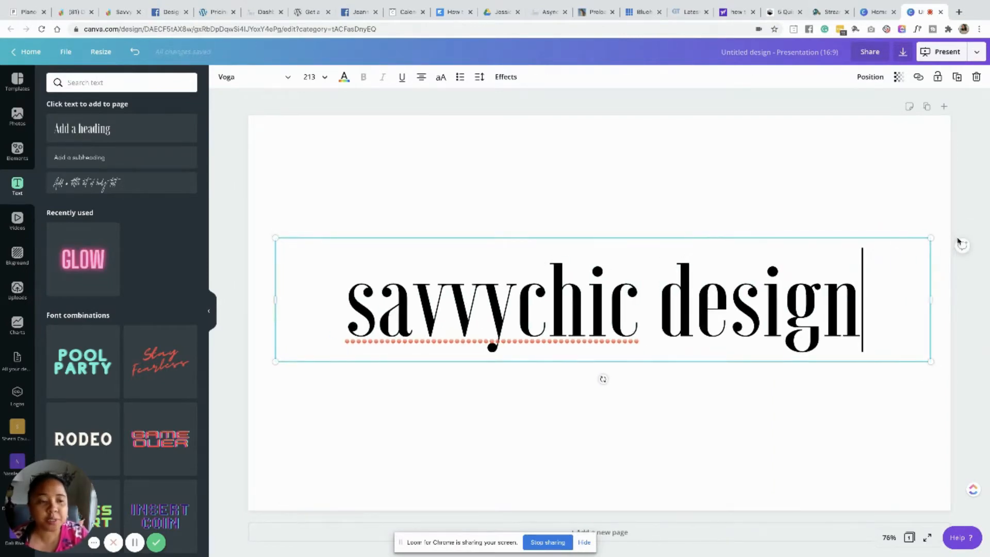
- Apply the Shadow effect to the heading text
left_click(498, 78)
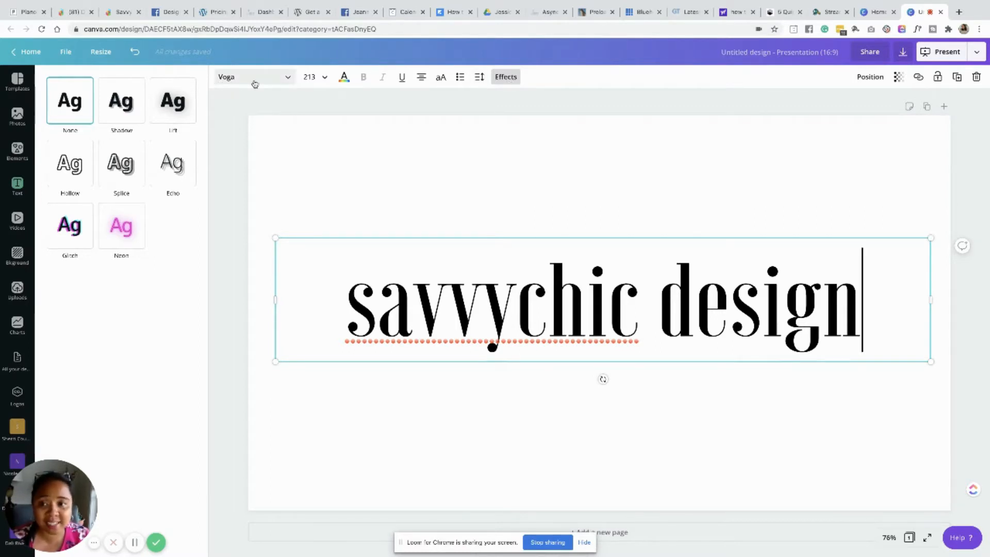
left_click(344, 80)
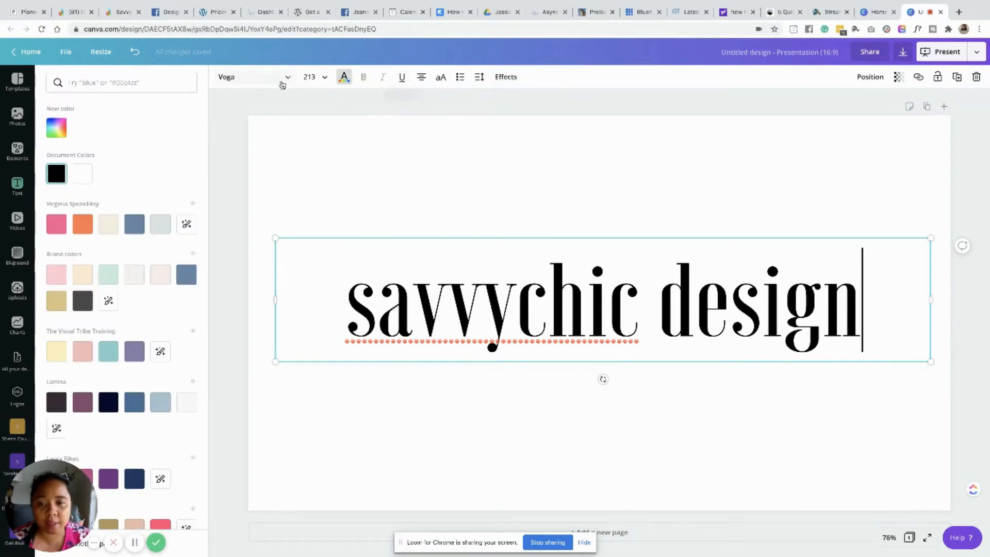
left_click(506, 78)
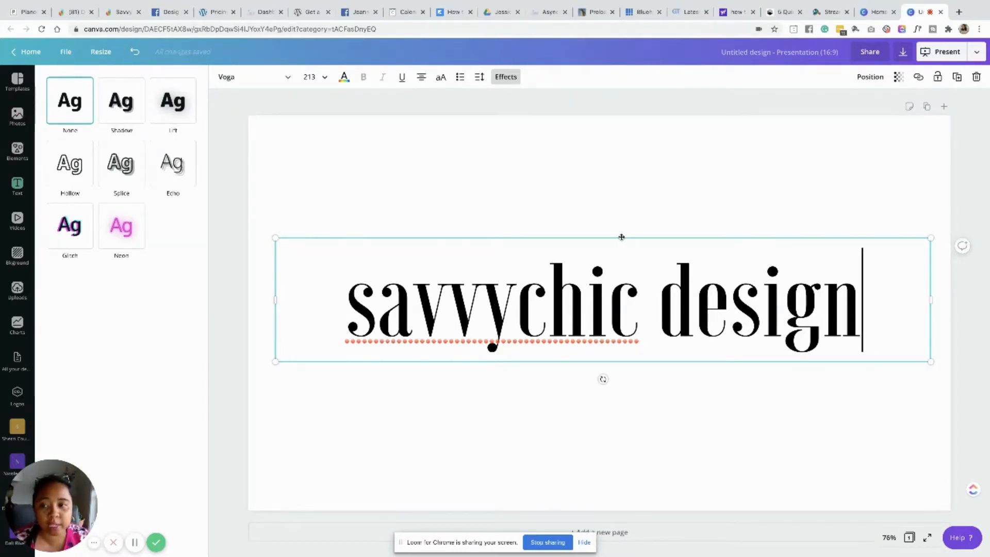
left_click(120, 115)
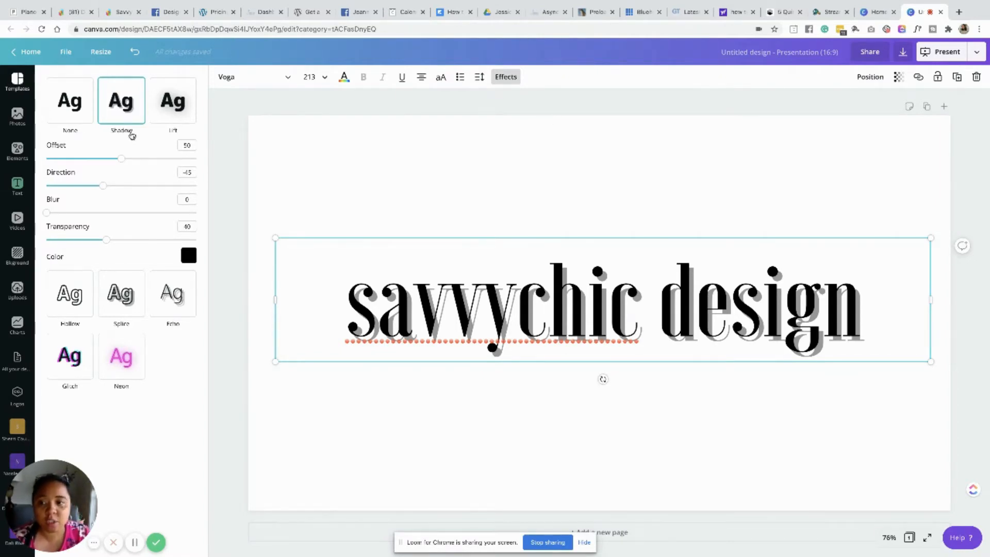
- Set the shadow offset to 71, direction to 81, blur to 22 and transparency to 18
left_click_drag(123, 164, 155, 187)
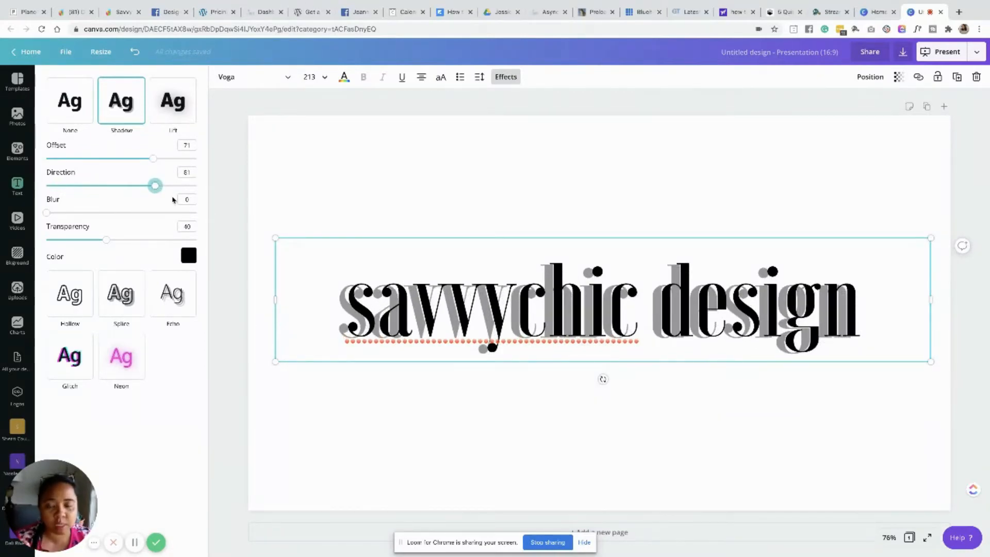
left_click_drag(47, 213, 139, 223)
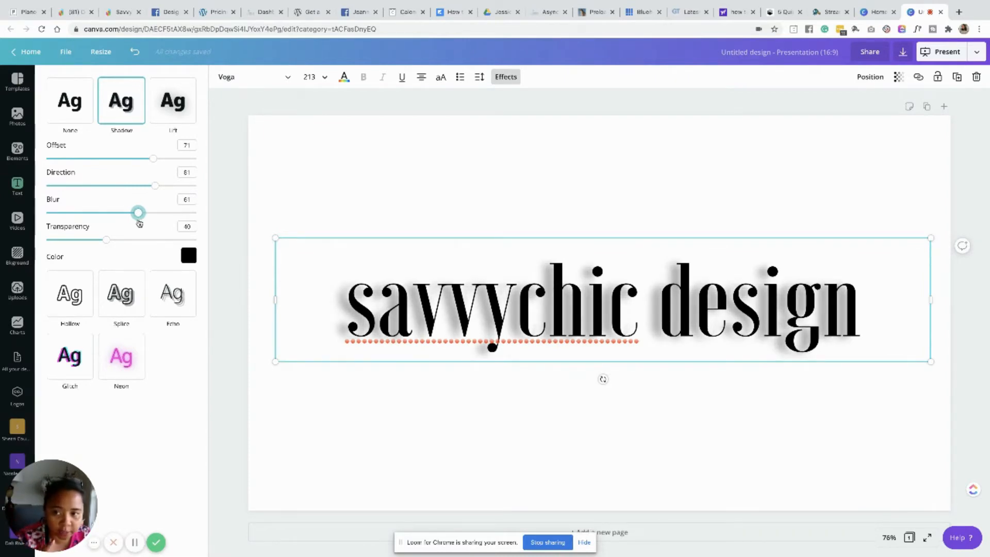
mouse_move(139, 223)
left_mouse_down()
mouse_move(73, 219)
mouse_move(156, 222)
left_mouse_up()
left_click_drag(92, 222, 74, 240)
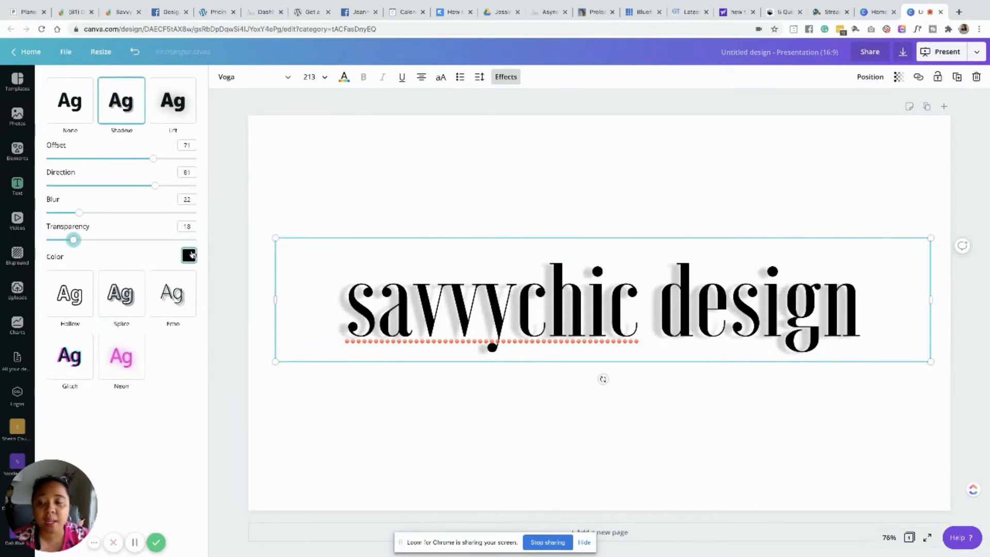
- Try several swatches for the shadow colour and settle on dark navy
left_click(190, 255)
left_click(62, 388)
scroll(118, 371, "down", 2)
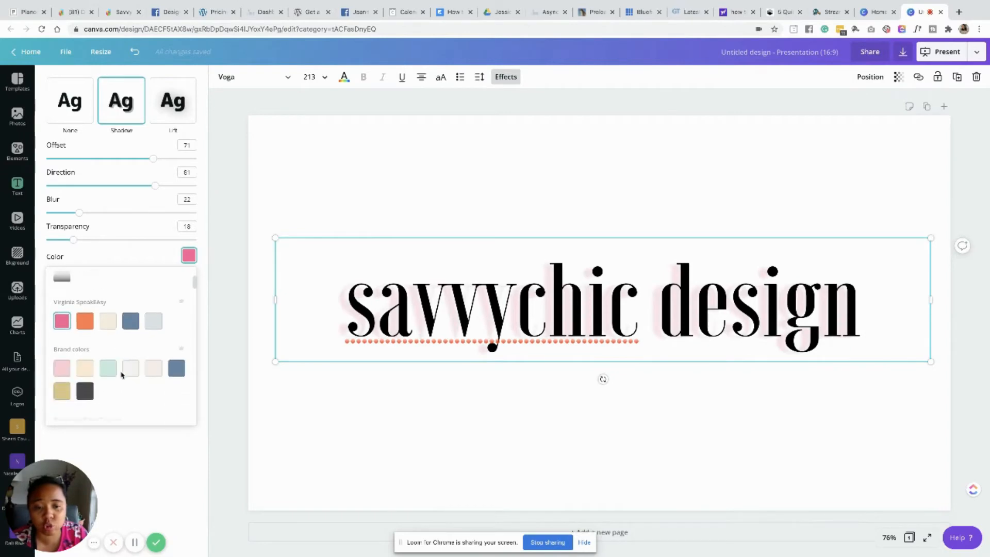
scroll(114, 372, "down", 1)
left_click(80, 361)
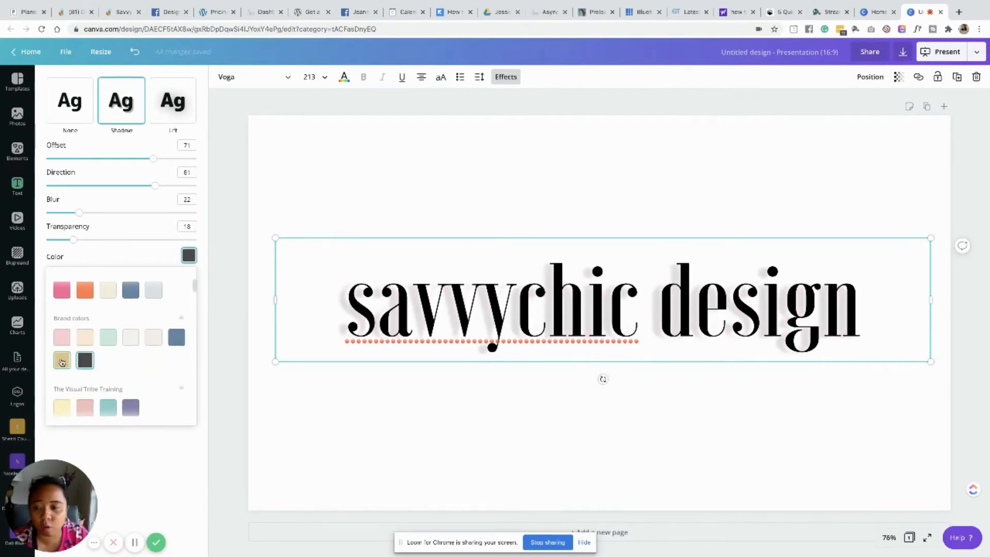
left_click(61, 361)
scroll(171, 366, "down", 3)
left_click(130, 334)
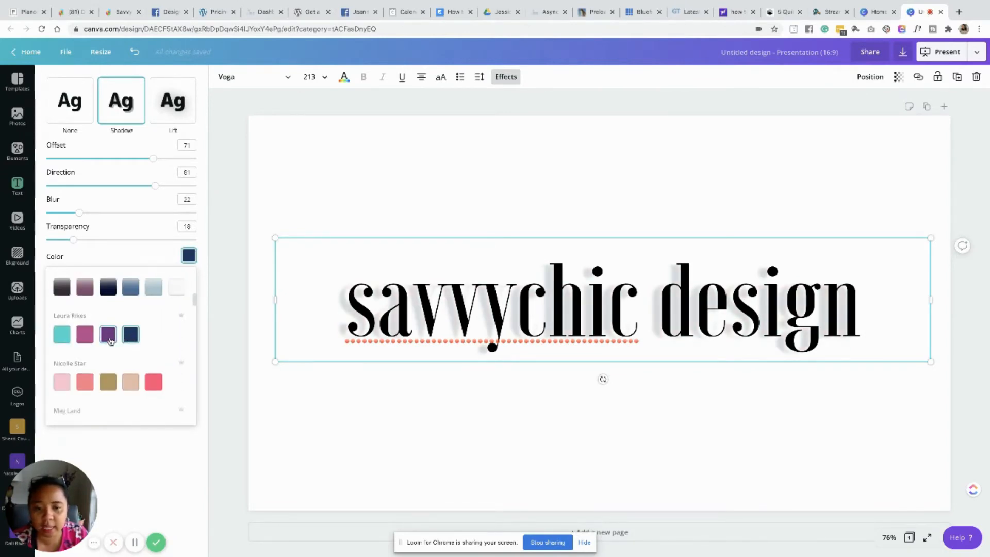
left_click(108, 335)
left_click(154, 382)
left_click(131, 382)
left_click(107, 382)
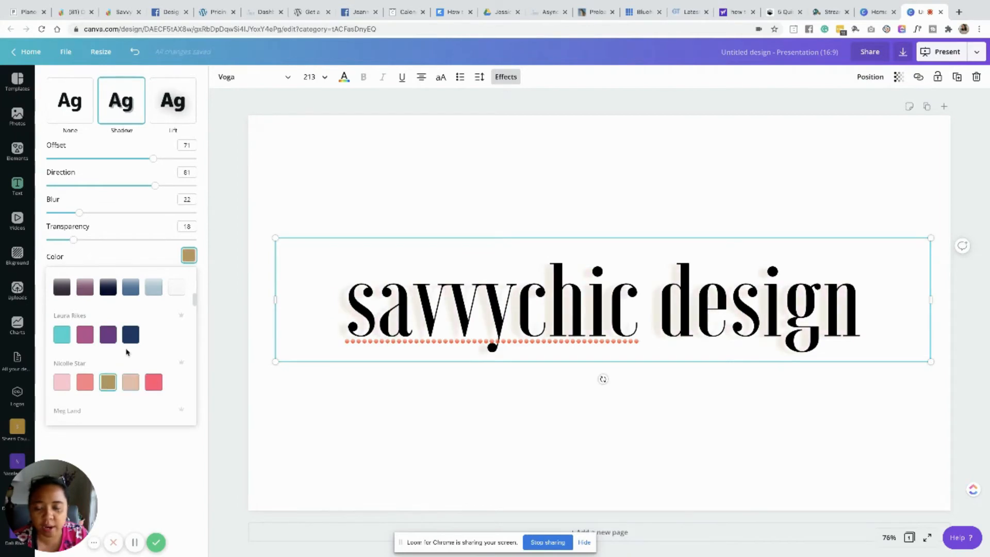
scroll(126, 352, "up", 1)
left_click(85, 348)
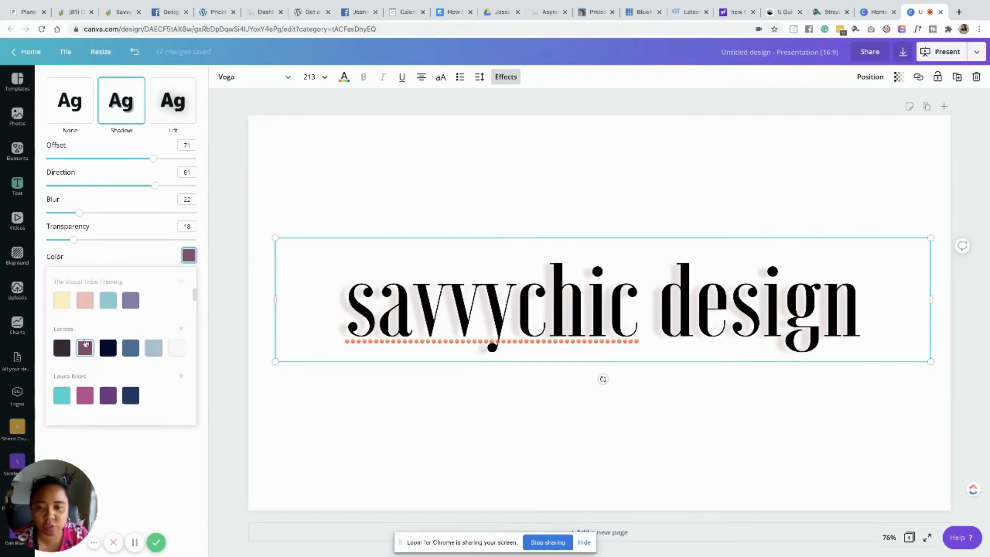
left_click(108, 349)
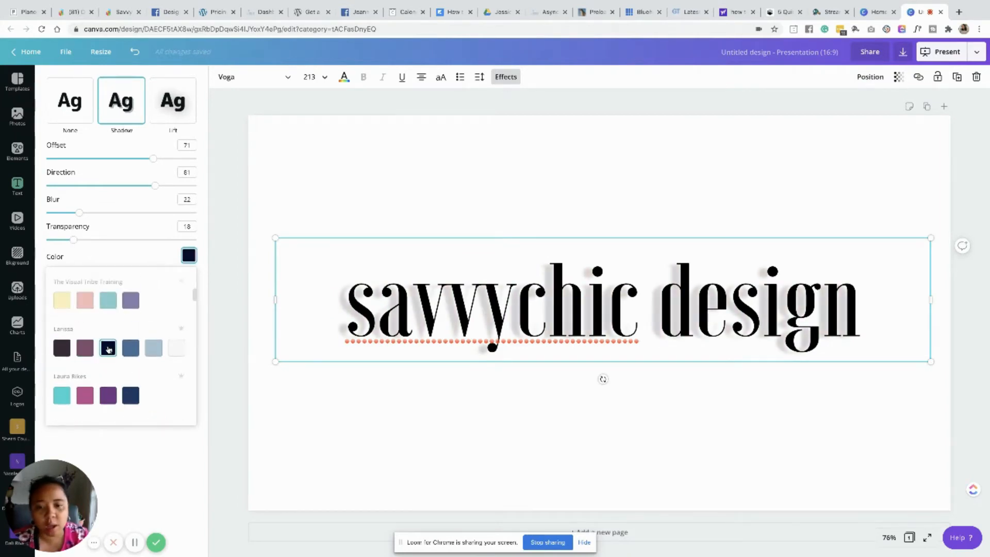
left_click(159, 226)
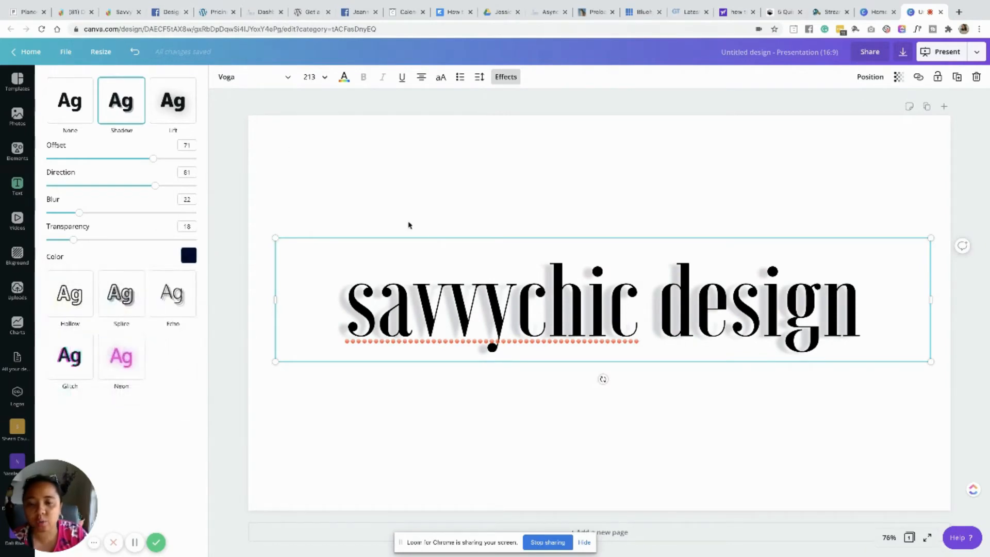
- Switch the heading to the Lift effect and set its intensity to 100
left_click(180, 116)
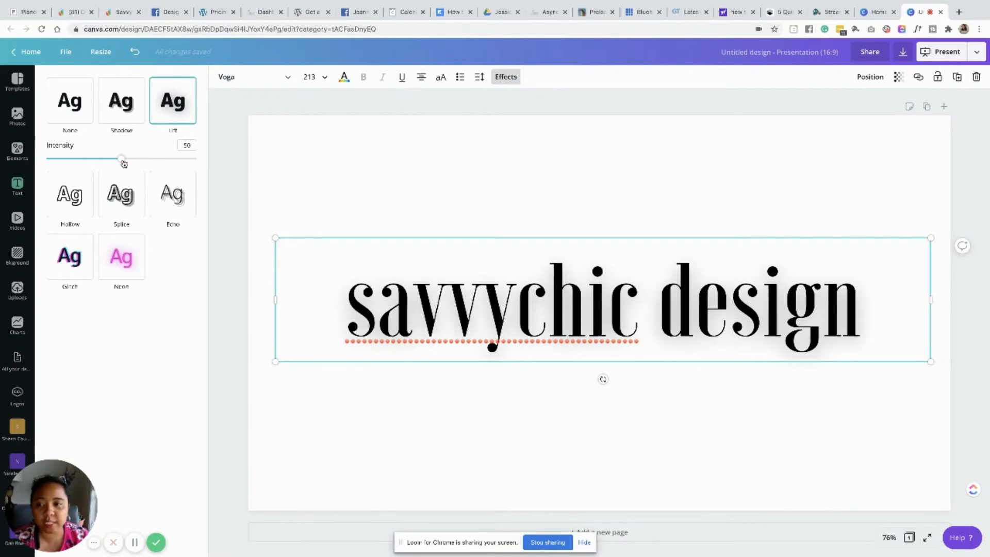
left_click_drag(122, 159, 217, 171)
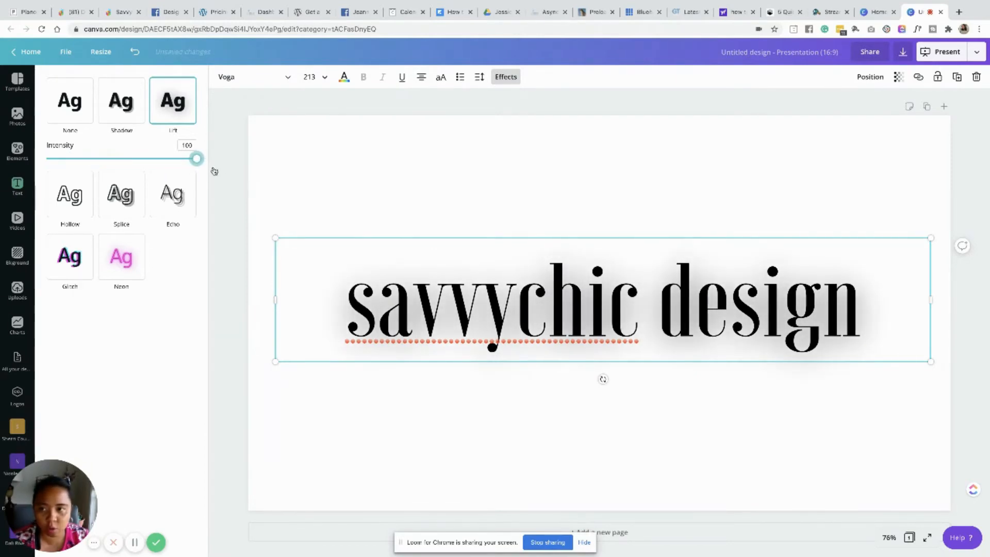
left_click(108, 107)
left_click(179, 107)
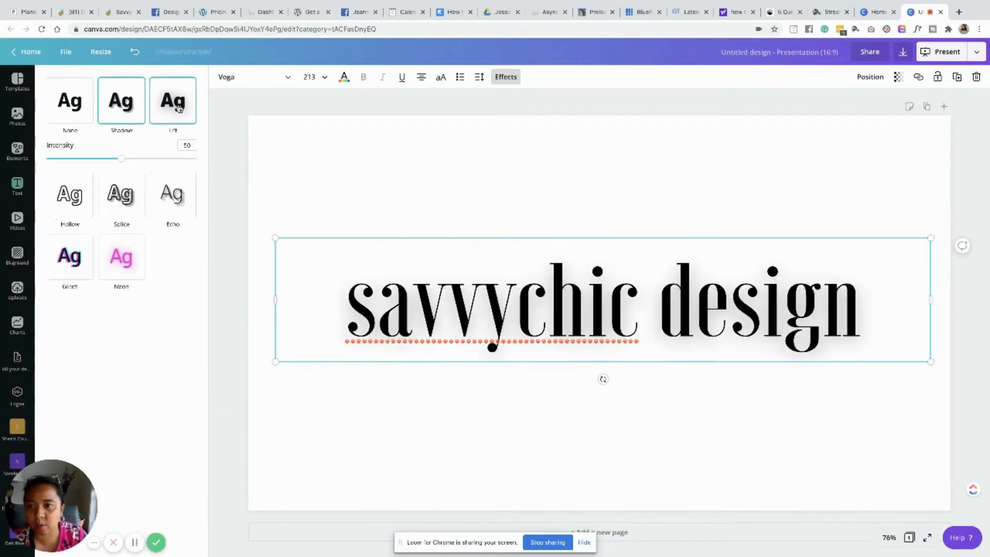
left_click_drag(115, 162, 200, 167)
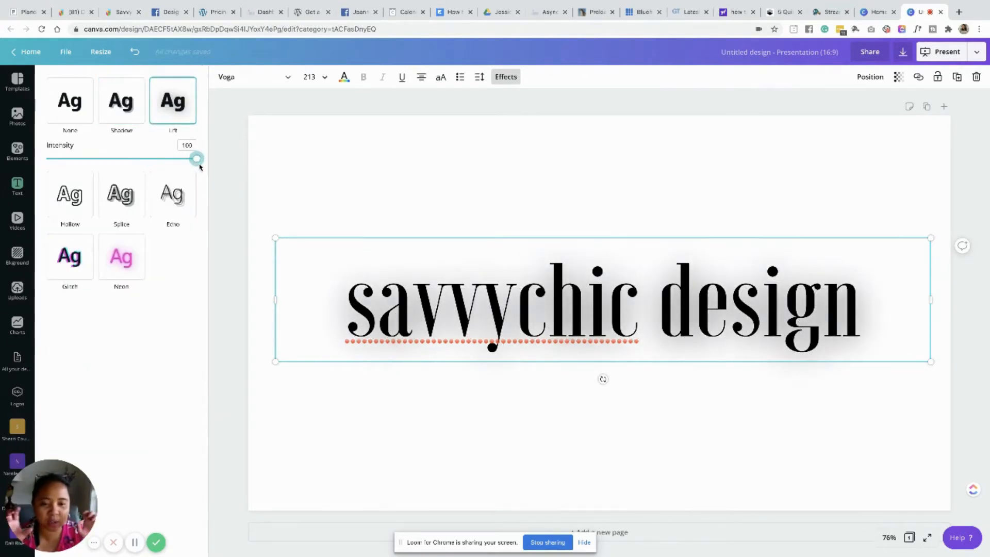
- Try pink and blue slide backgrounds, then set the background to light pink
left_click(321, 175)
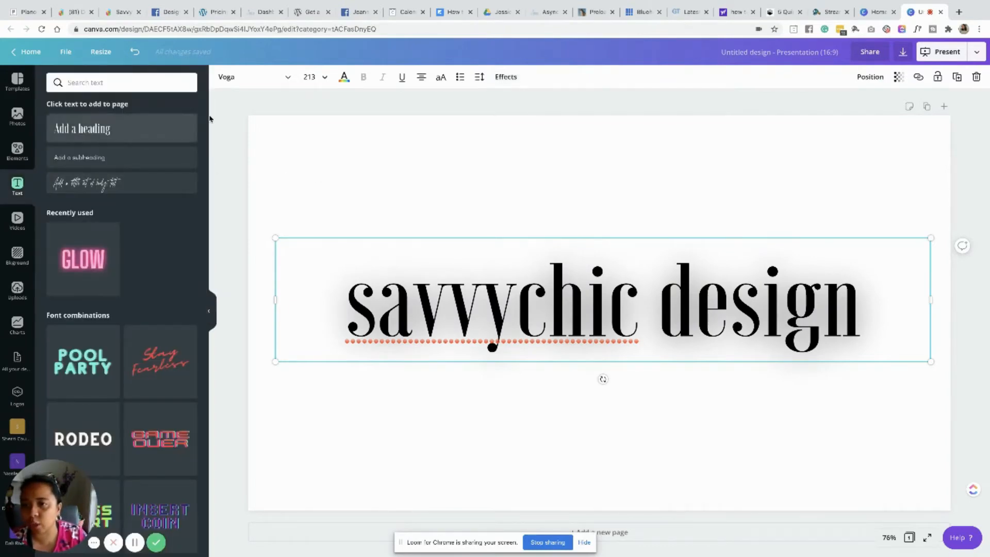
left_click(17, 254)
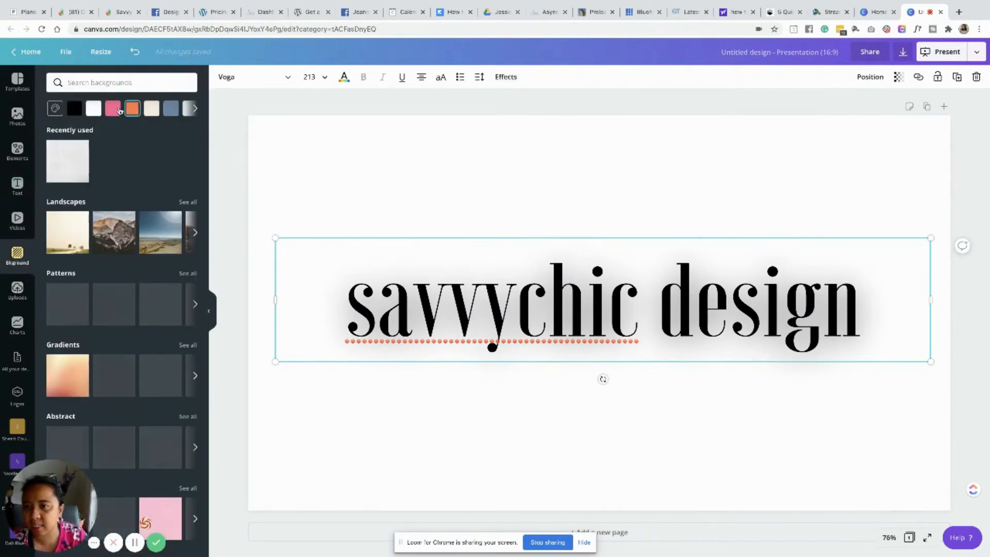
left_click(117, 109)
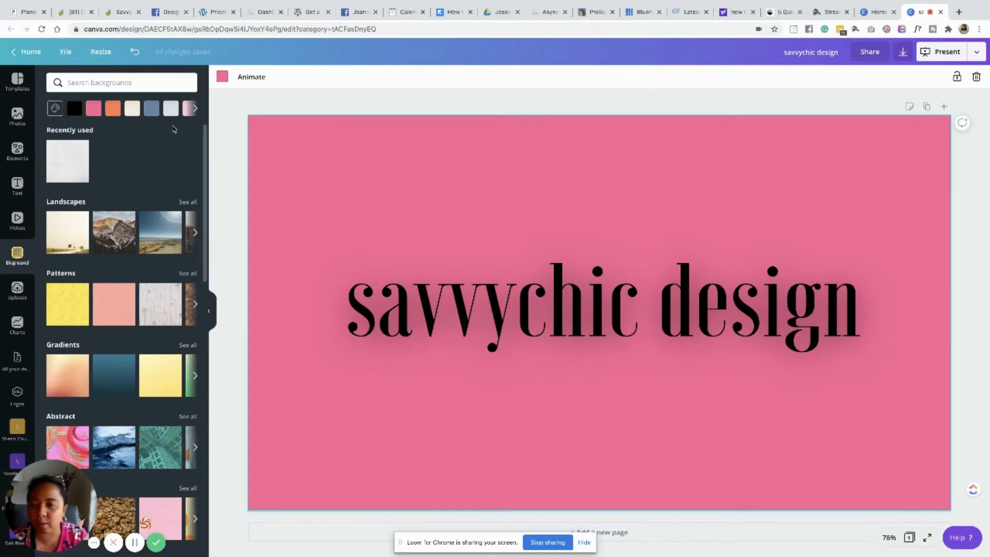
left_click(151, 110)
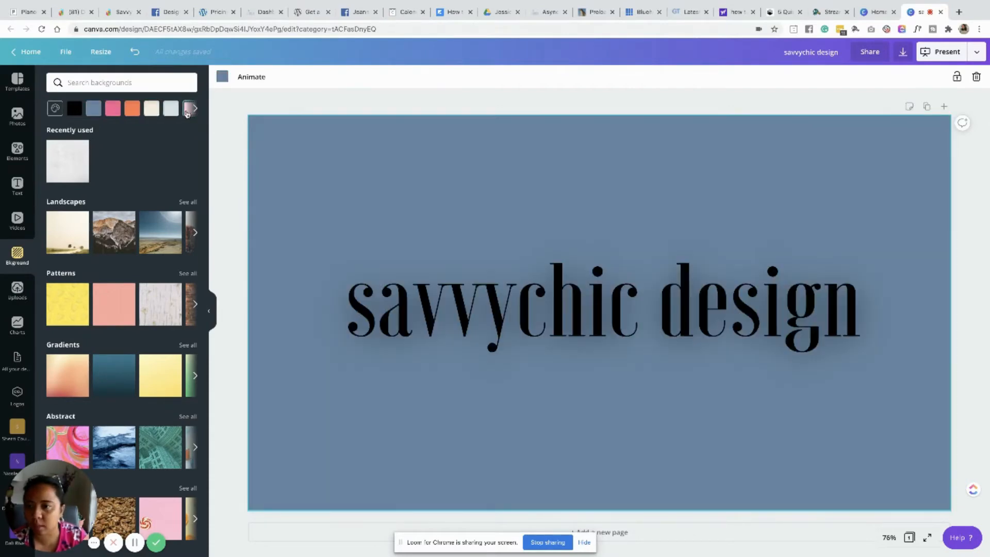
left_click(187, 111)
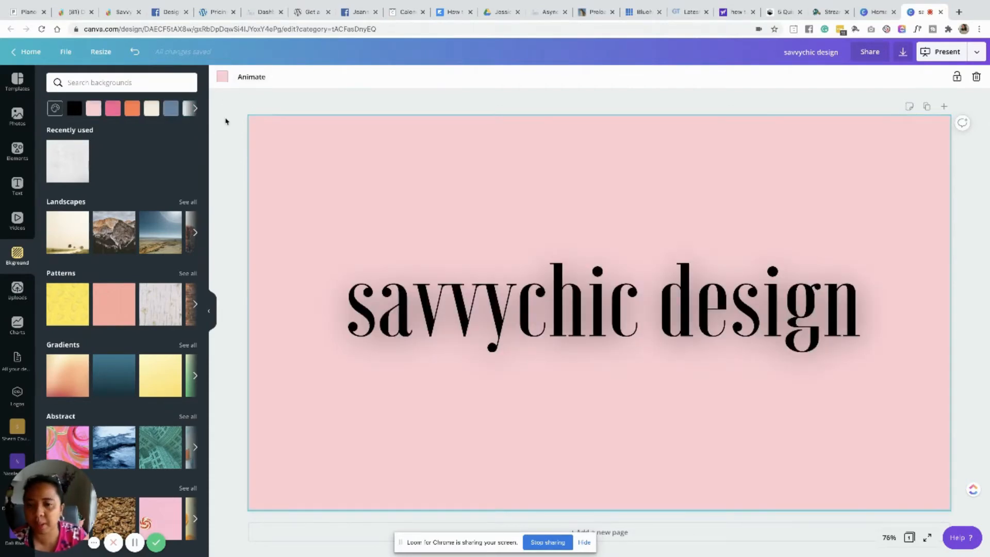
- Lower the heading's Lift intensity to about 75, then switch it to the default Shadow effect
left_click(416, 303)
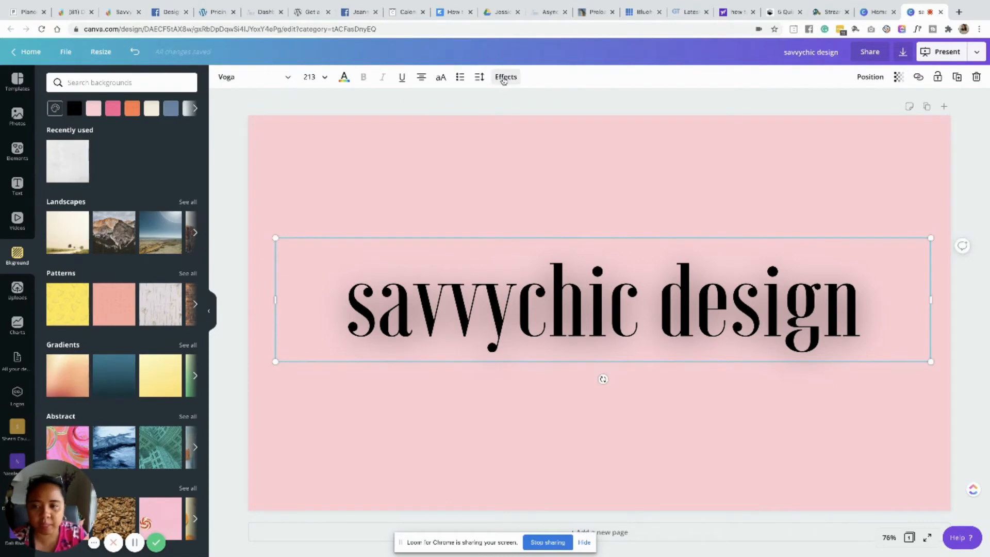
left_click(505, 77)
left_click_drag(185, 159, 168, 172)
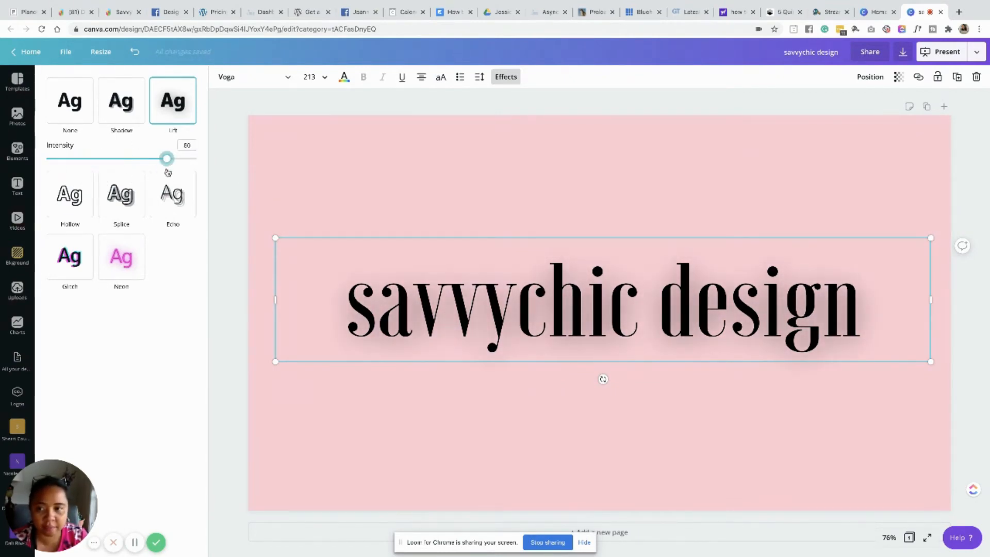
left_click(644, 336)
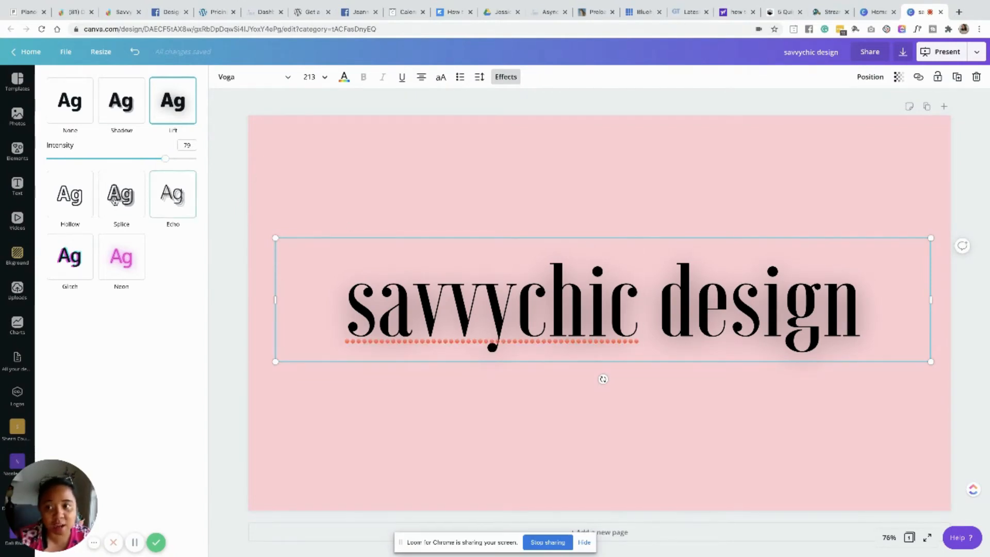
left_click(131, 113)
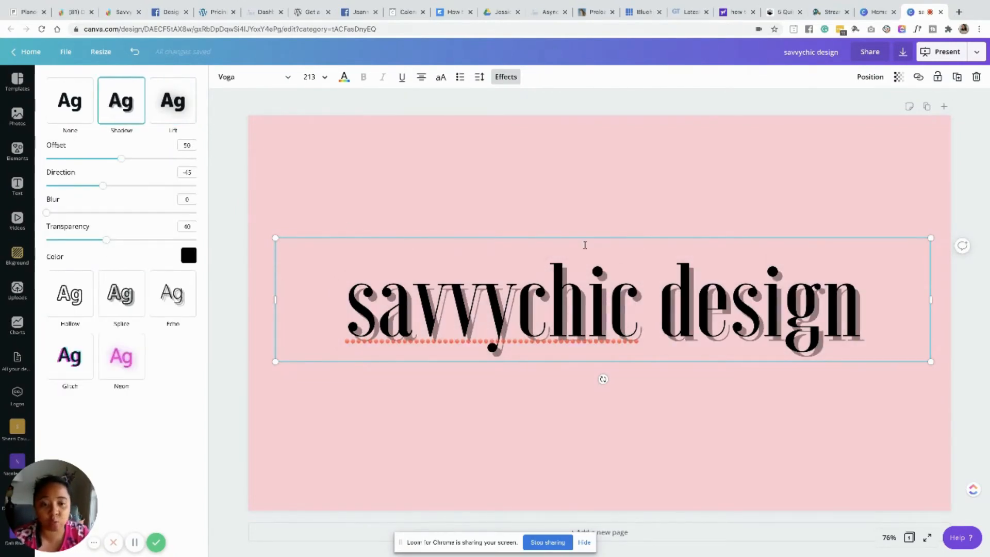
- Set the slide background colour to light grey
left_click(17, 256)
left_click(93, 108)
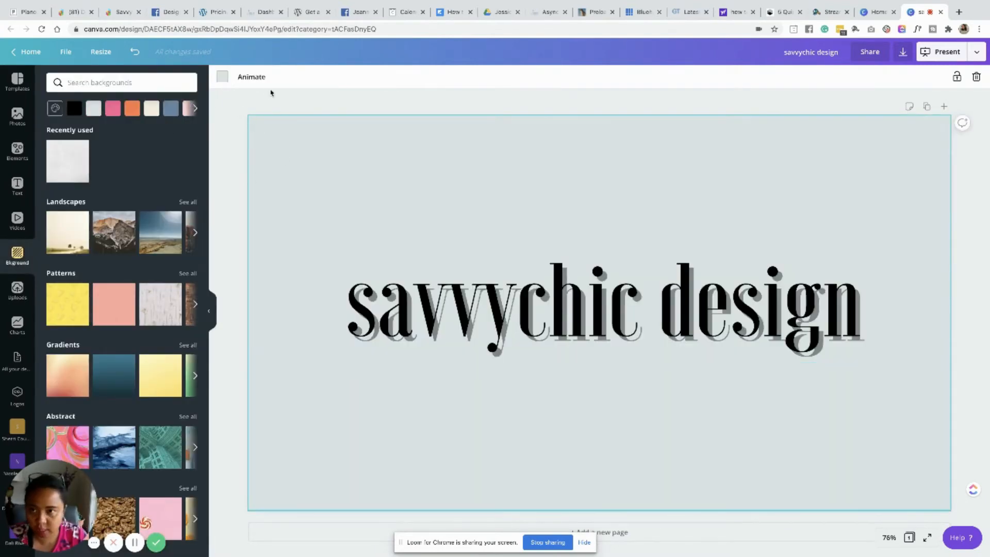
- Apply the Hollow effect to the heading and set its thickness to about 44
left_click(334, 240)
left_click(506, 78)
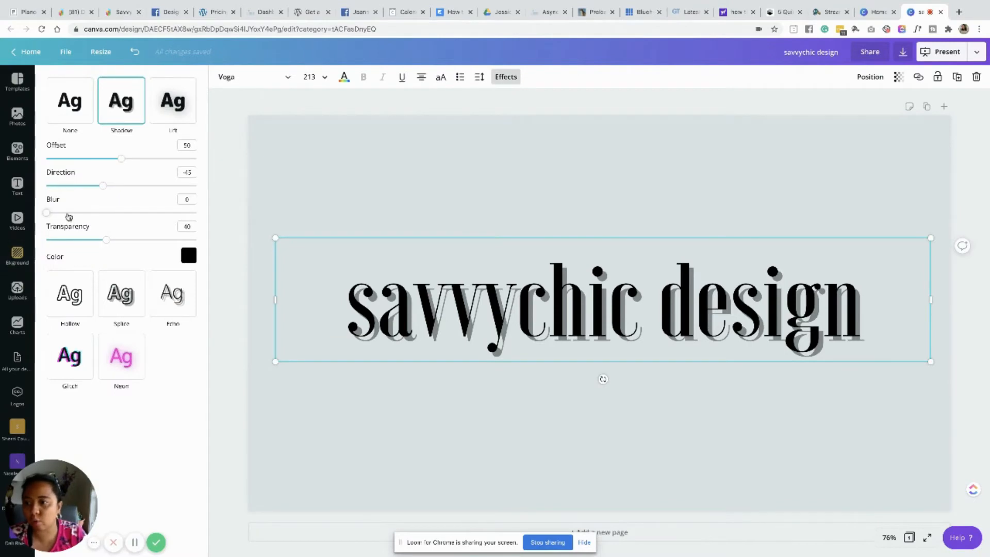
left_click(70, 294)
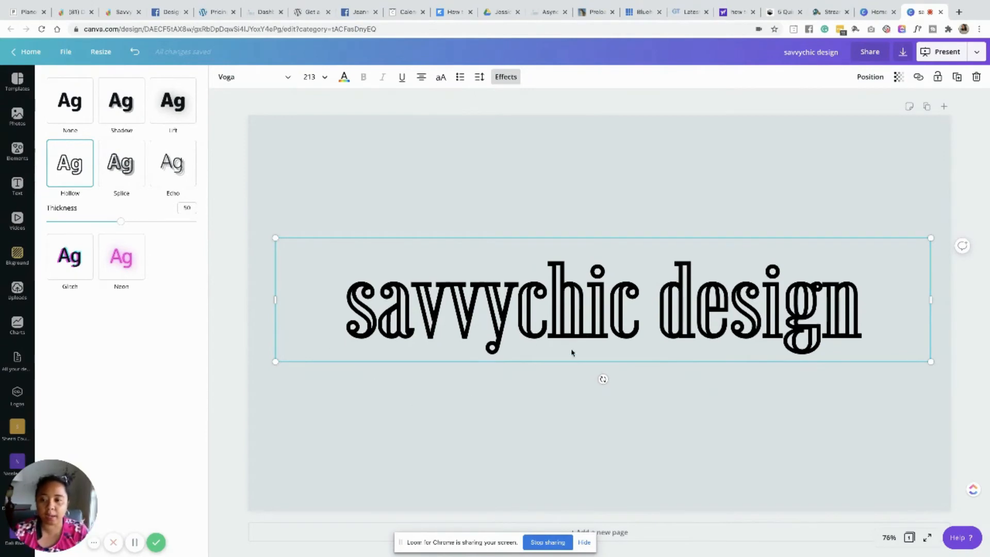
mouse_move(120, 222)
left_mouse_down()
mouse_move(42, 228)
mouse_move(218, 233)
mouse_move(148, 221)
mouse_move(53, 226)
mouse_move(112, 227)
left_mouse_up()
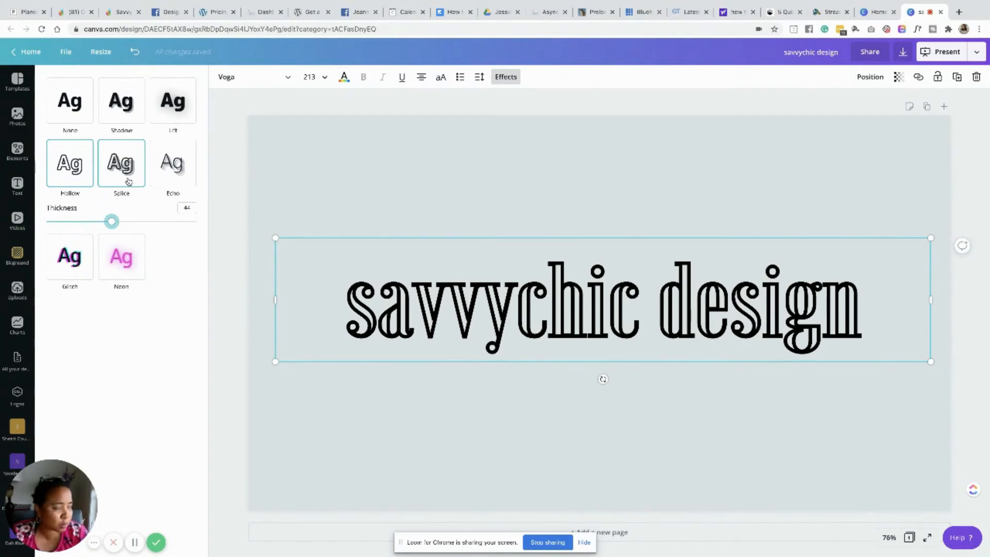
- Switch the heading to the Splice effect with thickness about 15 and direction about 65
left_click(129, 182)
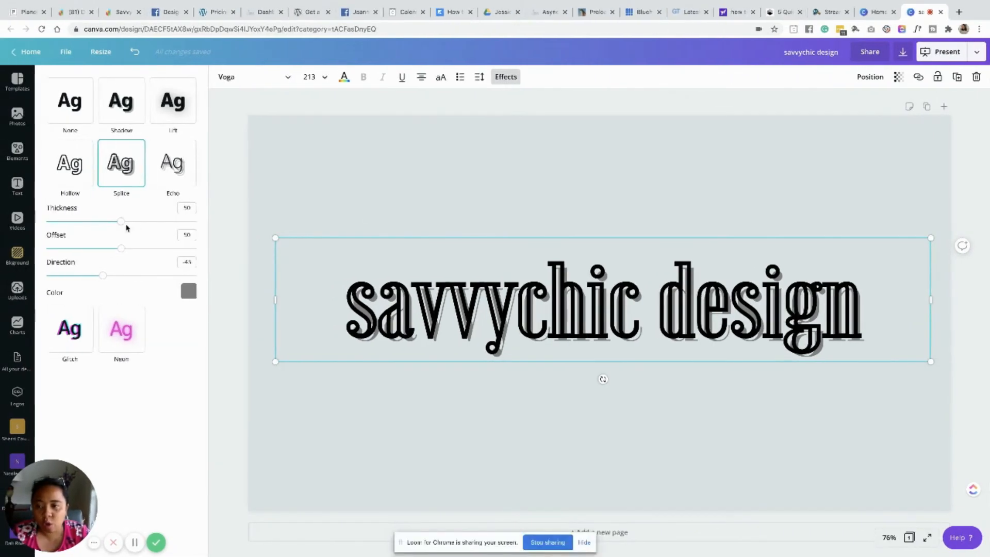
left_click_drag(106, 221, 64, 223)
left_click_drag(122, 252, 148, 276)
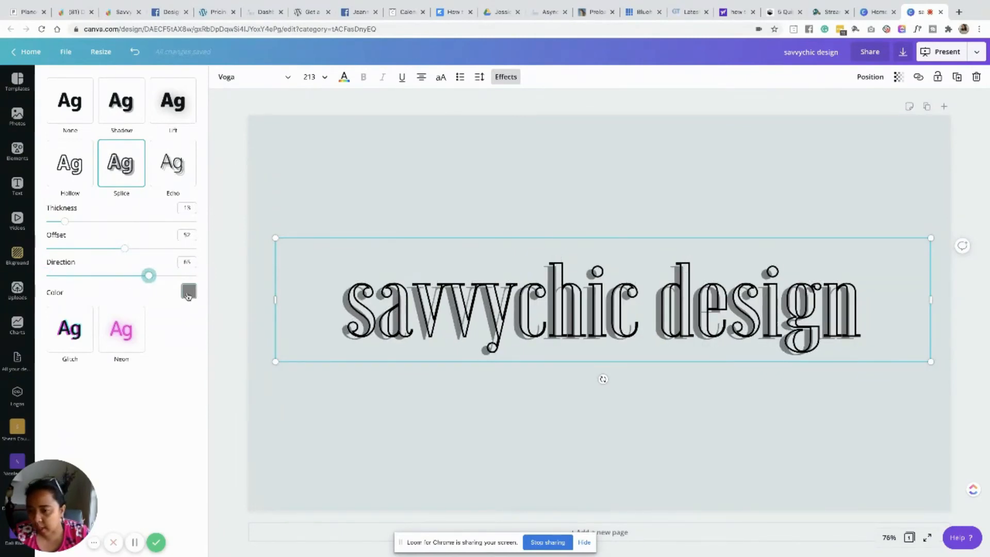
- Set the Splice colour to pink and lower its offset to about 45
left_click(188, 292)
left_click(61, 423)
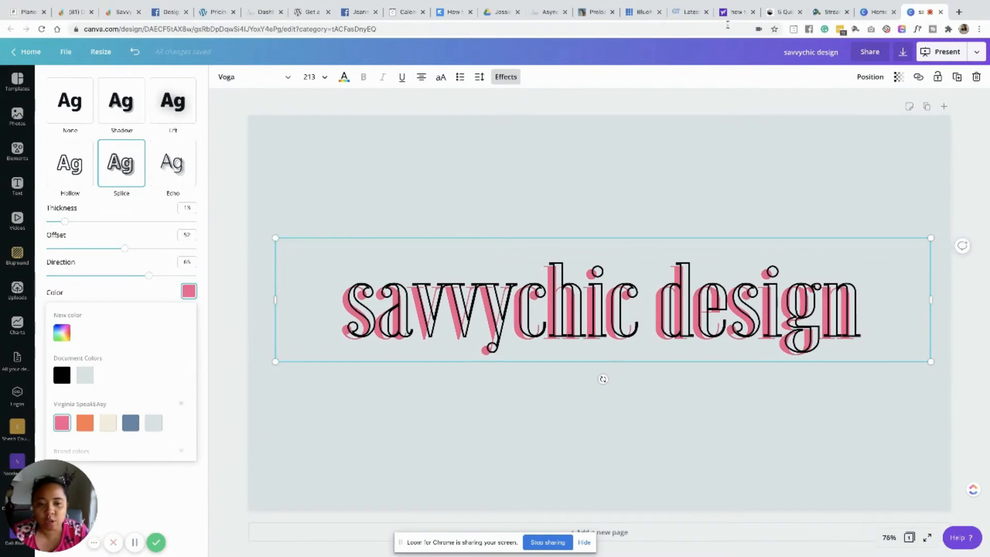
mouse_move(122, 252)
left_mouse_down()
mouse_move(97, 251)
mouse_move(141, 251)
mouse_move(104, 251)
mouse_move(112, 253)
left_mouse_up()
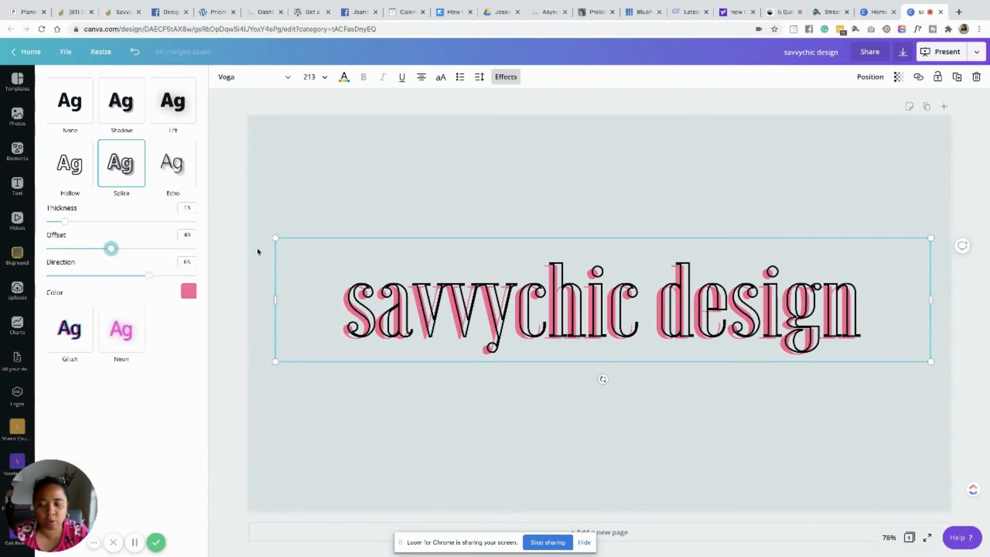
- Switch the heading to the Echo effect with offset 100 and direction about 153
left_click(294, 168)
left_click(498, 79)
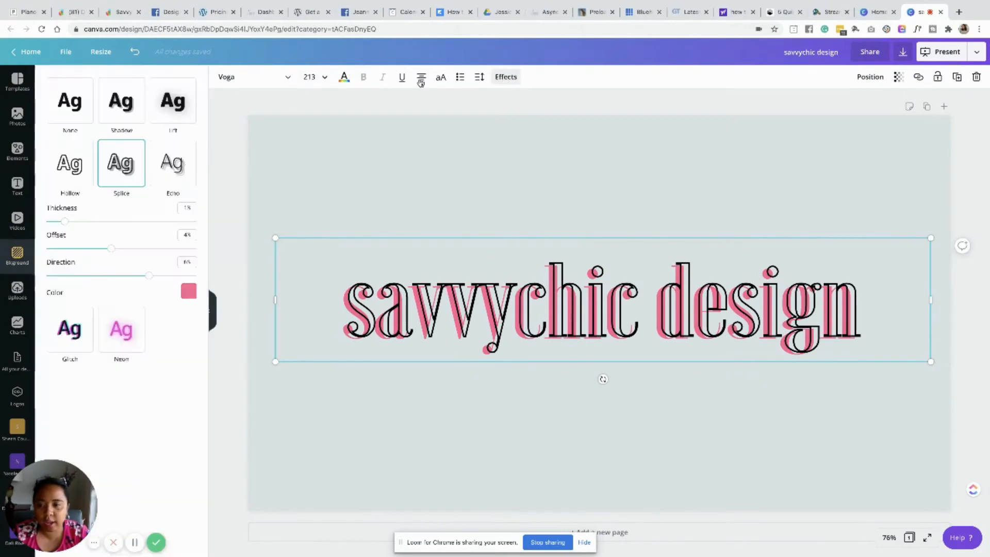
left_click(176, 174)
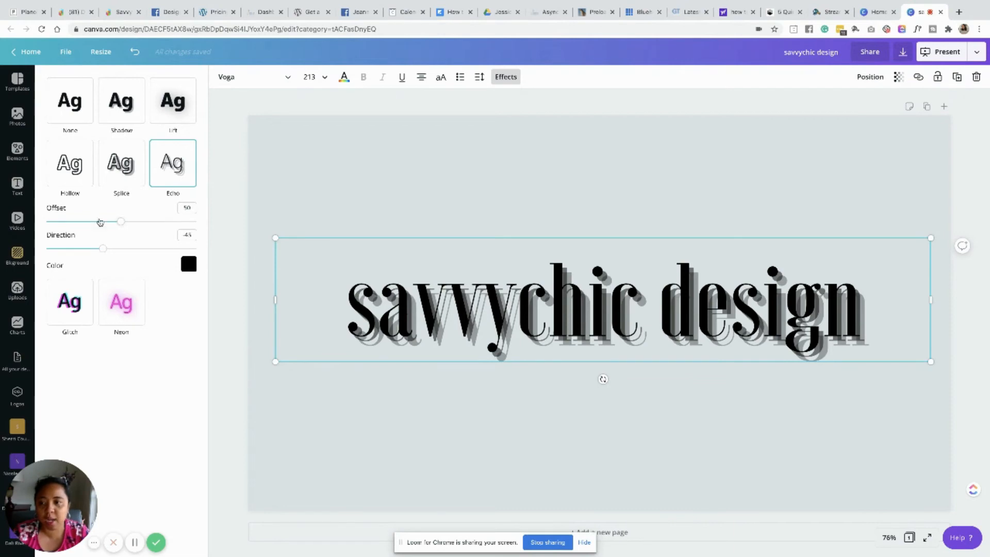
left_click_drag(120, 222, 272, 237)
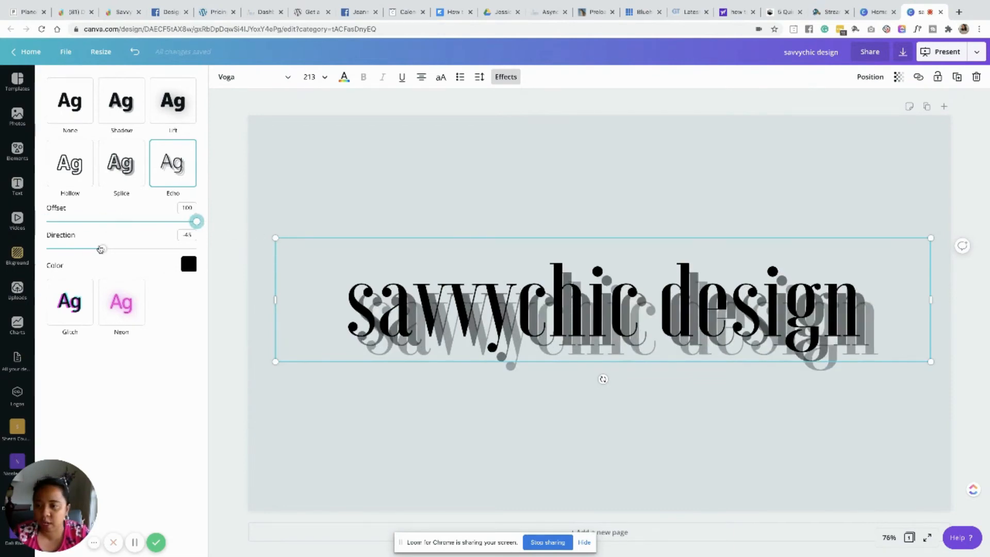
left_click_drag(101, 249, 184, 249)
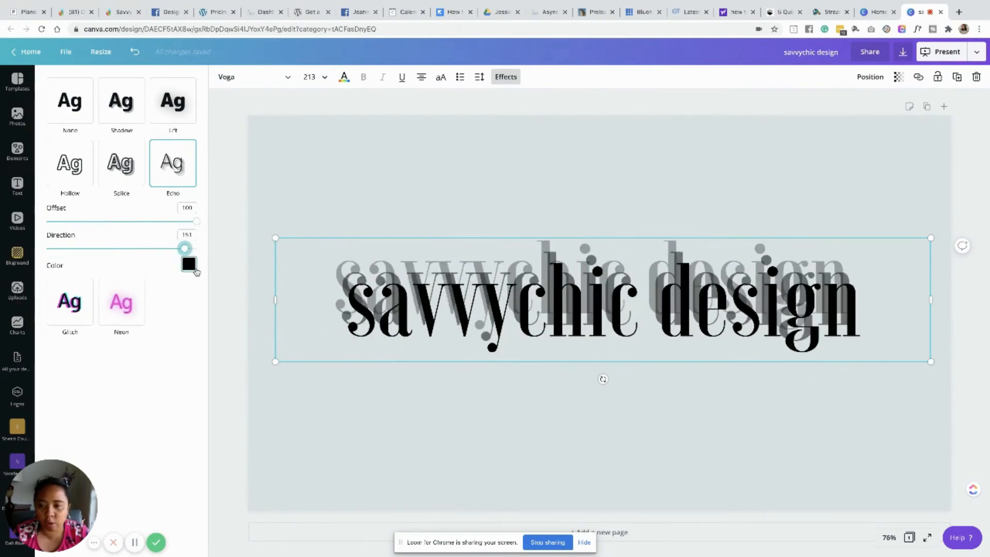
- Set the Echo colour to slate blue, after trying light grey
left_click(192, 266)
left_click(86, 349)
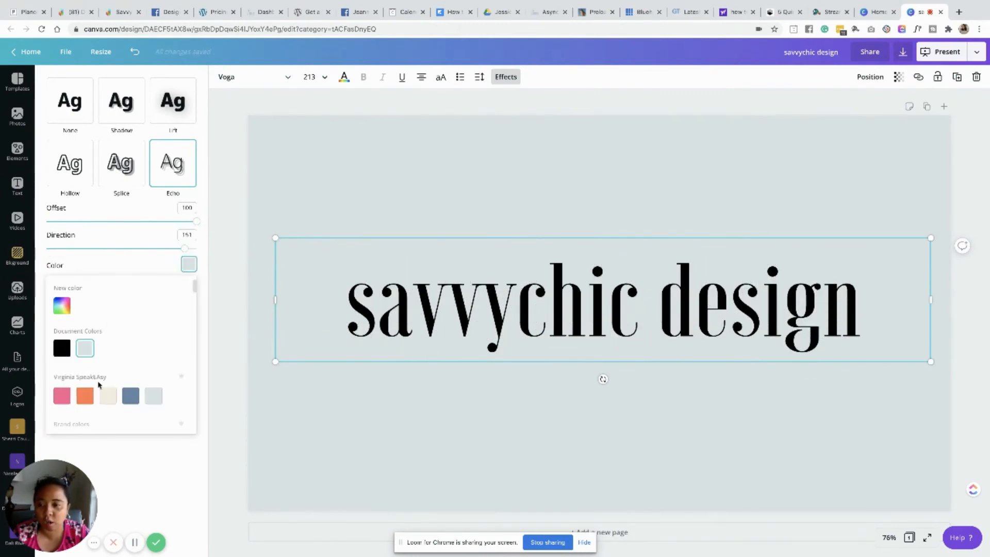
left_click(129, 399)
left_click(239, 346)
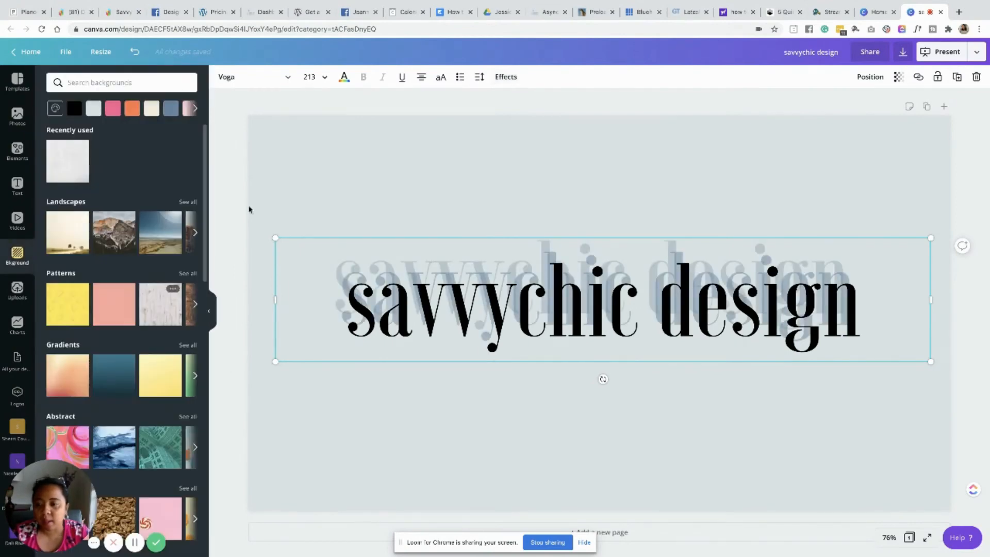
left_click(513, 81)
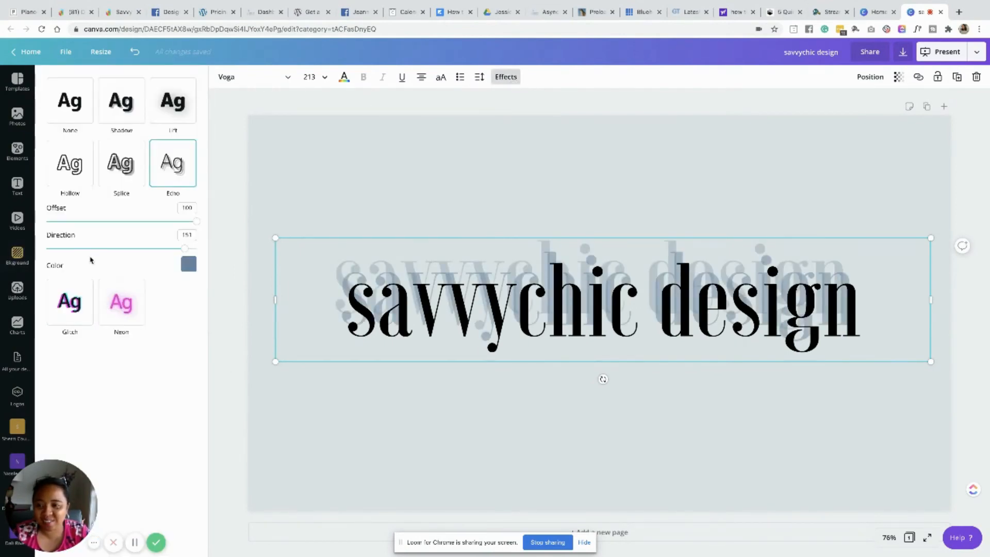
- Switch the heading to the Glitch effect and set its offset to 100
left_click(65, 303)
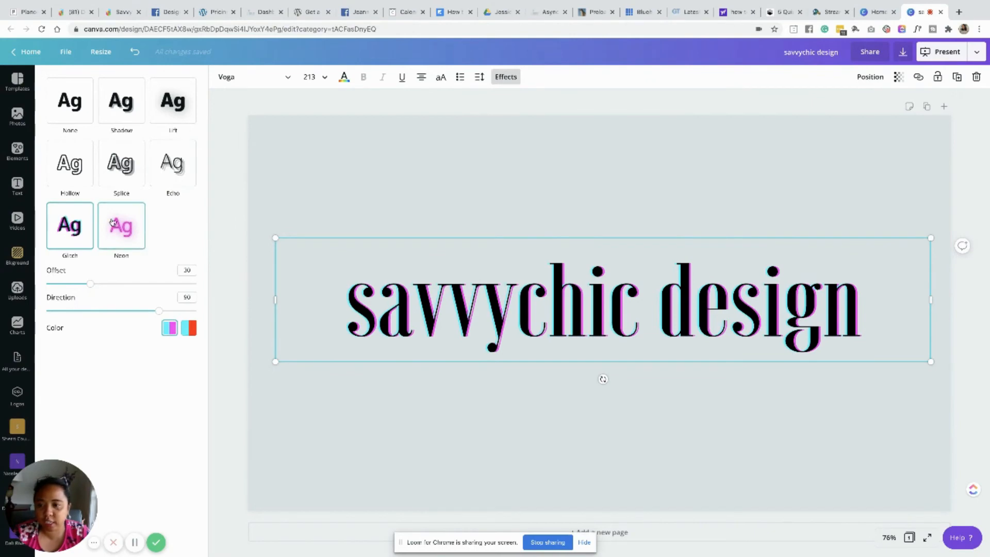
left_click_drag(91, 284, 206, 288)
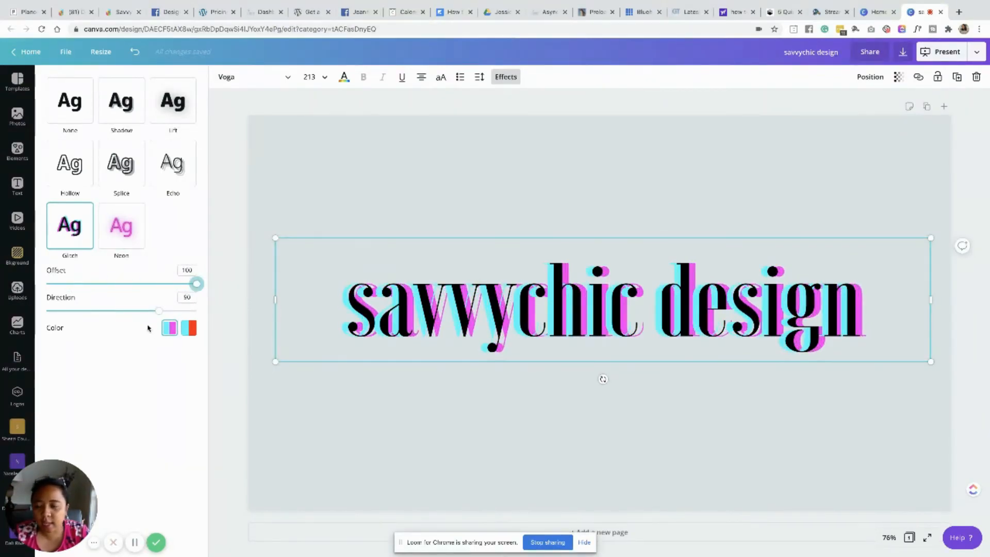
- Set the Glitch colour pair to red and cyan and its direction to about 50
left_click(188, 329)
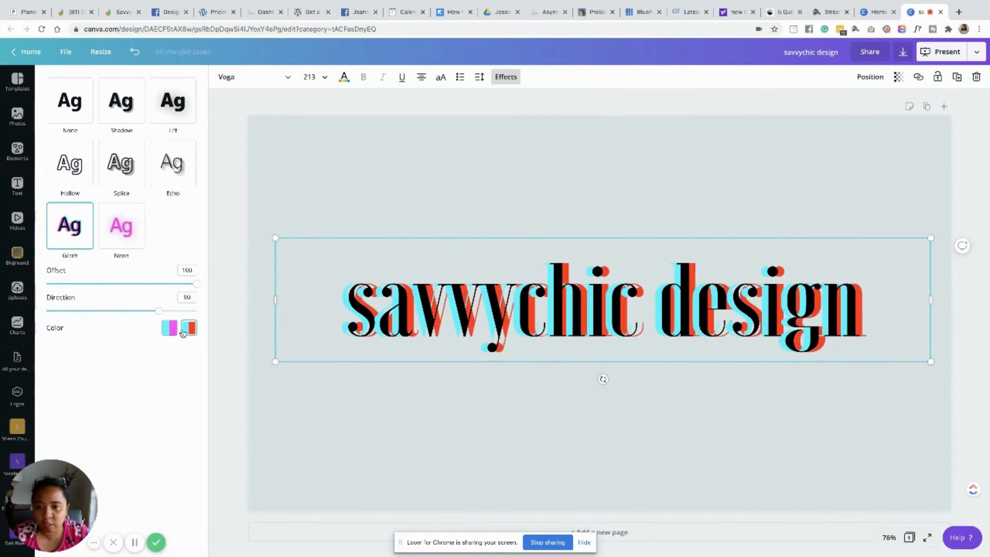
left_click(168, 330)
left_click(191, 333)
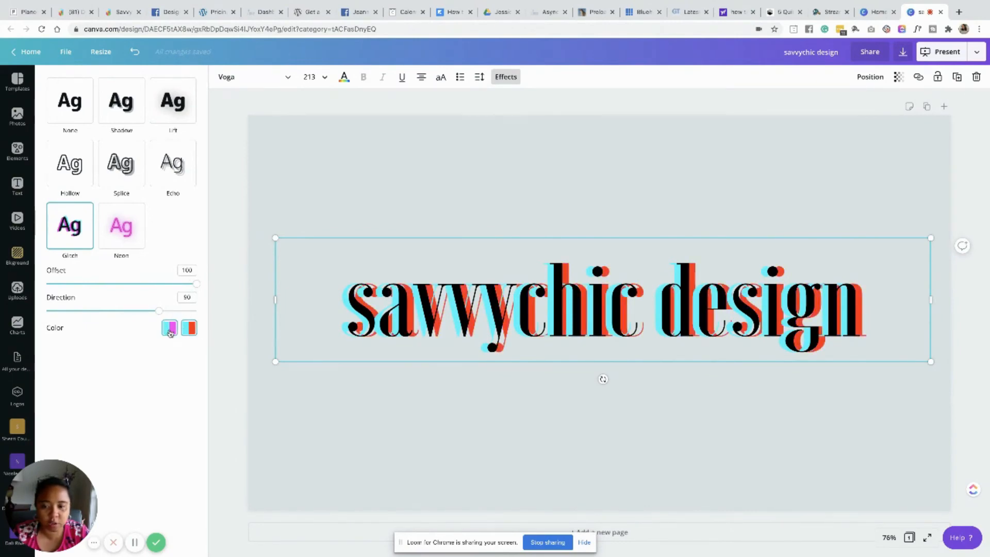
left_click(170, 333)
left_click(192, 330)
left_click_drag(161, 312, 123, 311)
left_click_drag(176, 286, 197, 285)
mouse_move(120, 316)
left_mouse_down()
mouse_move(68, 311)
mouse_move(135, 314)
mouse_move(101, 316)
left_mouse_up()
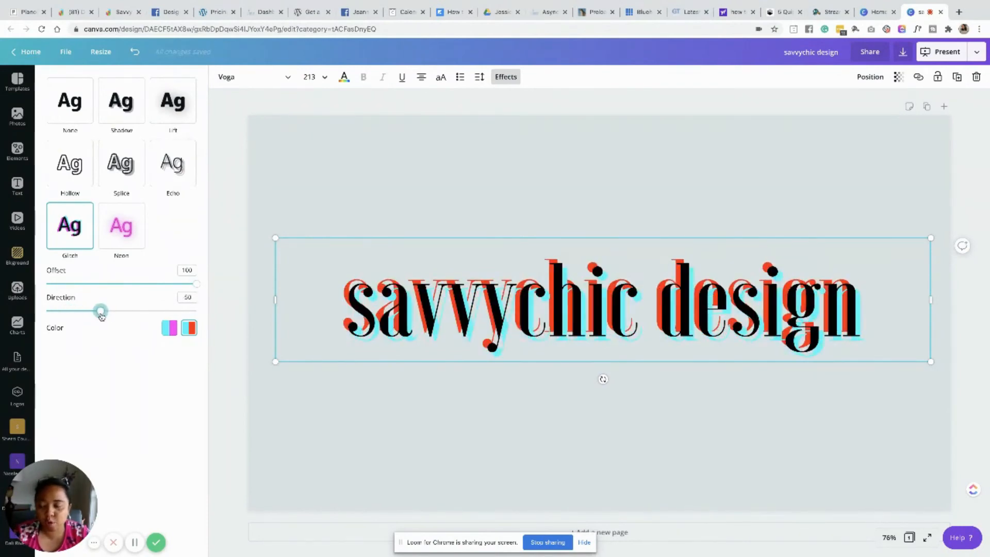
- Switch the heading to the Neon effect with intensity about 35
left_click(121, 238)
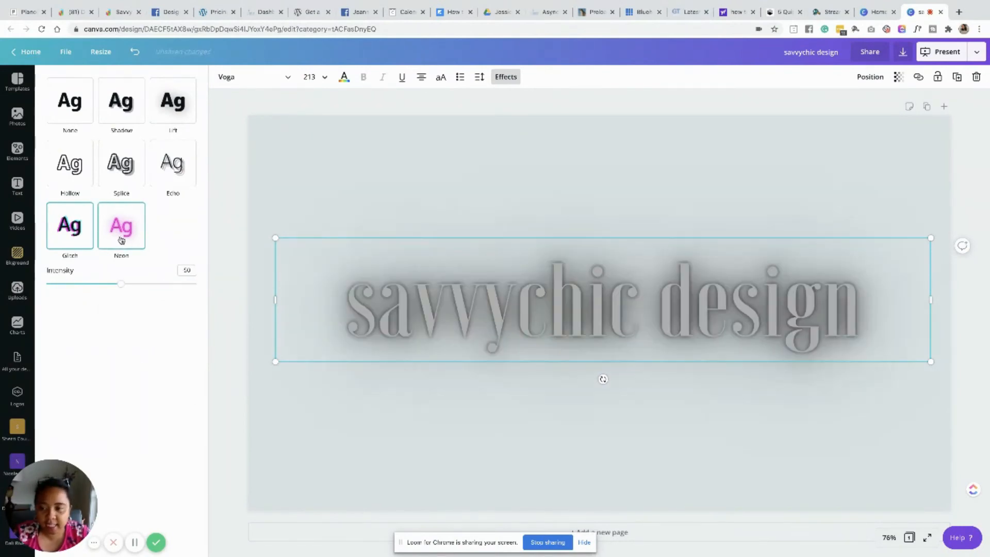
left_click_drag(127, 289, 232, 286)
left_click_drag(158, 286, 98, 284)
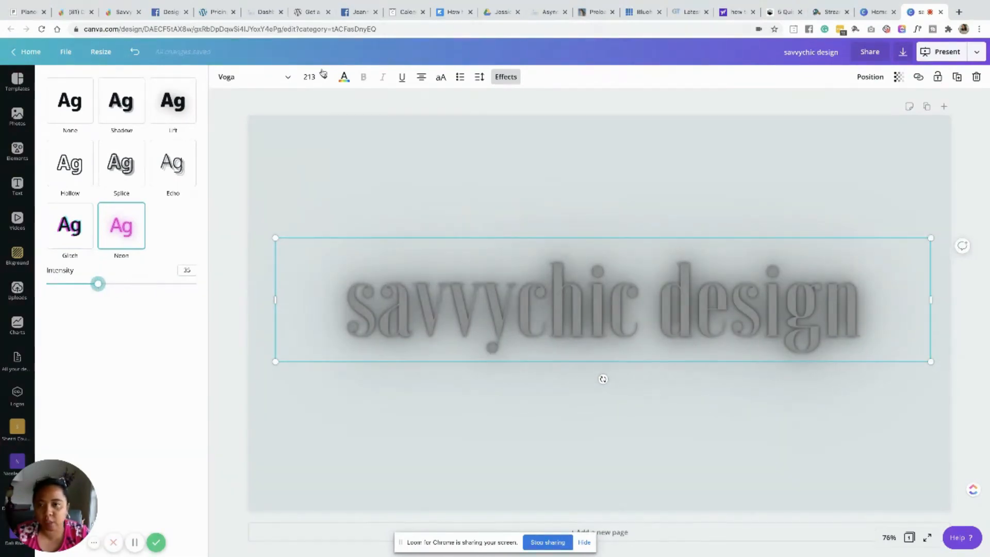
- Search for yellow, apply it as the heading's text colour, and raise the Neon intensity to about 81
left_click(344, 77)
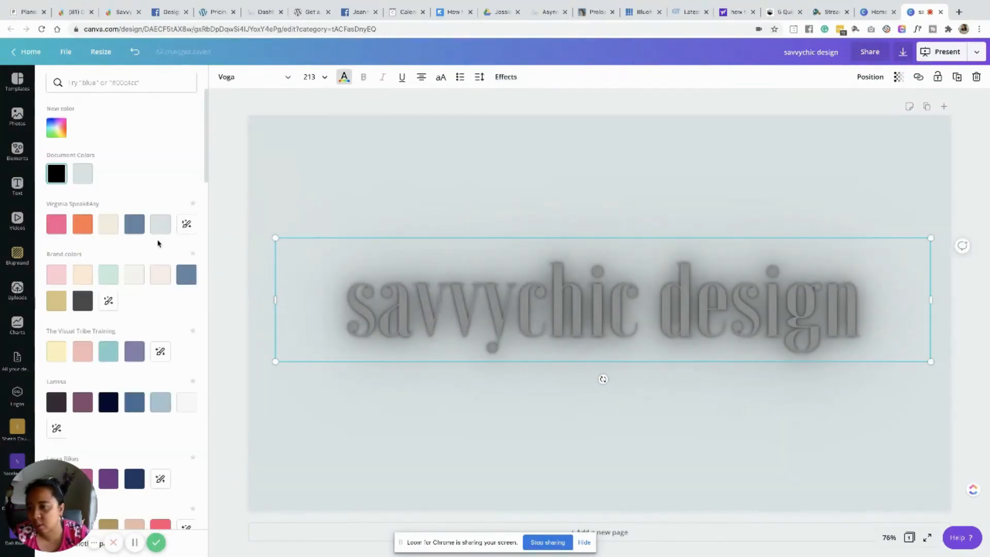
left_click(110, 81)
type("yellow")
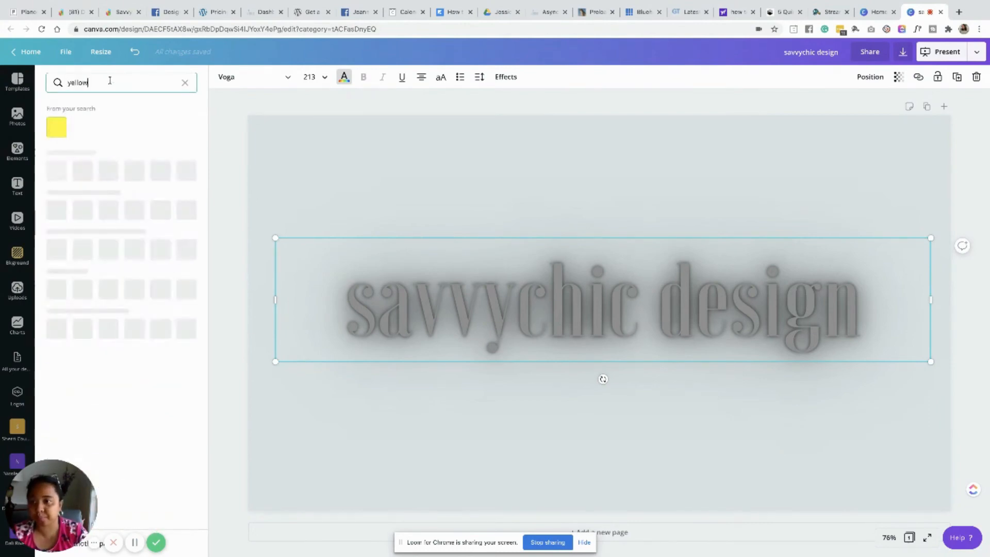
left_click(60, 133)
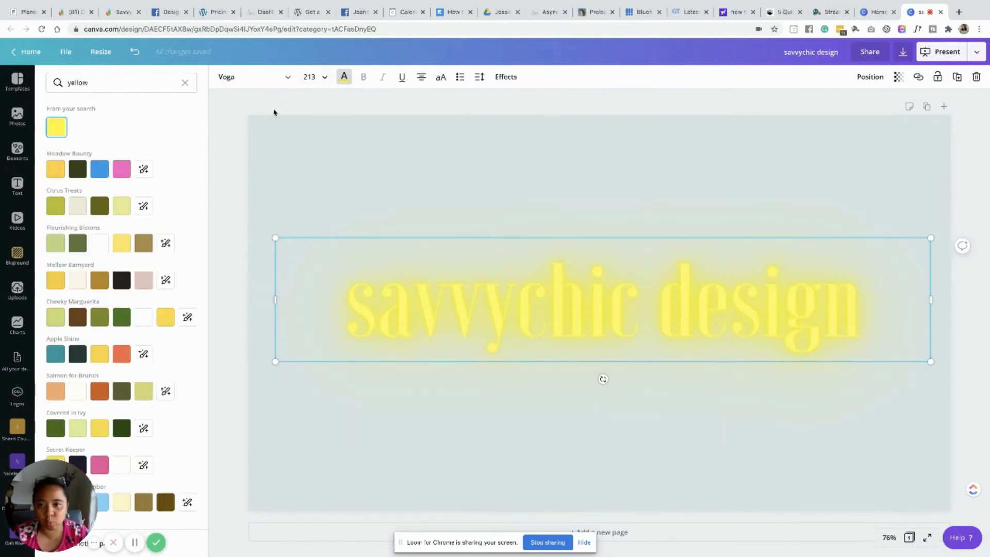
left_click(344, 77)
left_click(506, 77)
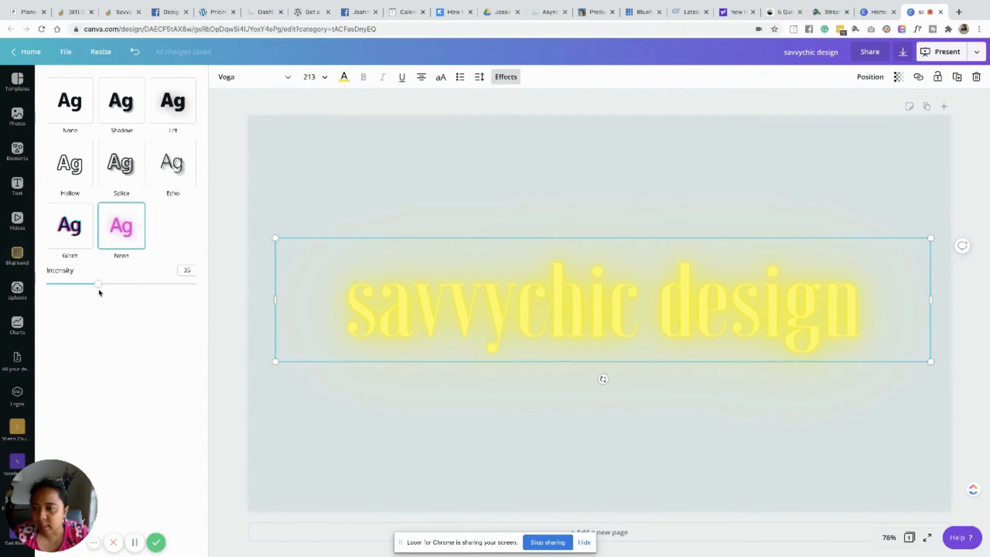
left_click_drag(100, 286, 170, 291)
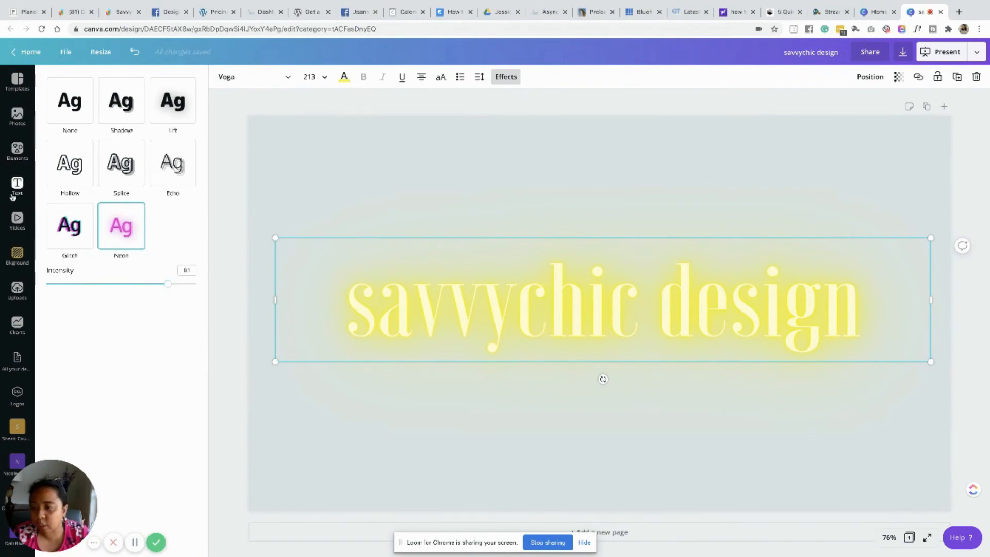
- Add the recently used GLOW text and place it above the heading, shifting the heading lower
left_click(17, 186)
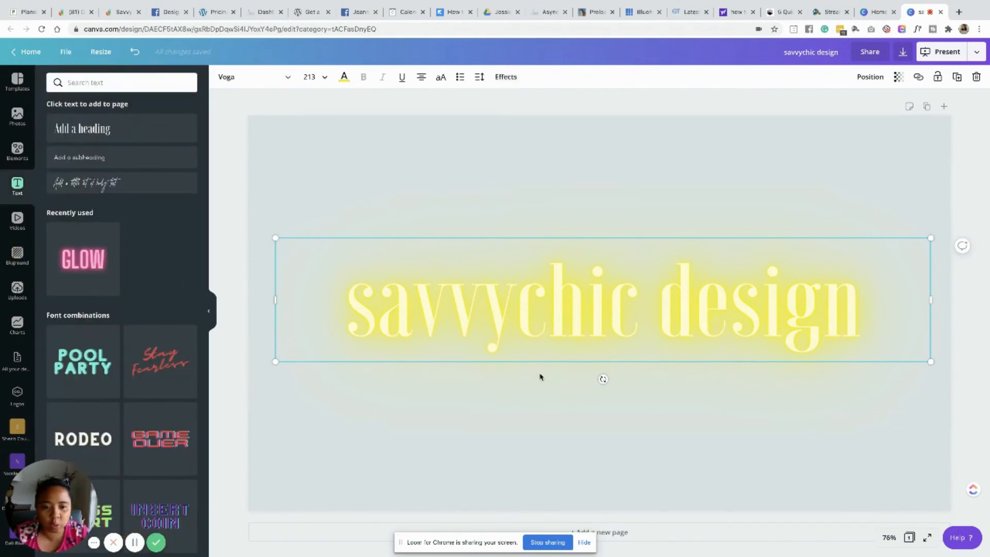
key("ctrl+v")
left_click_drag(594, 313, 584, 211)
left_click_drag(365, 327, 376, 425)
left_click_drag(553, 216, 566, 273)
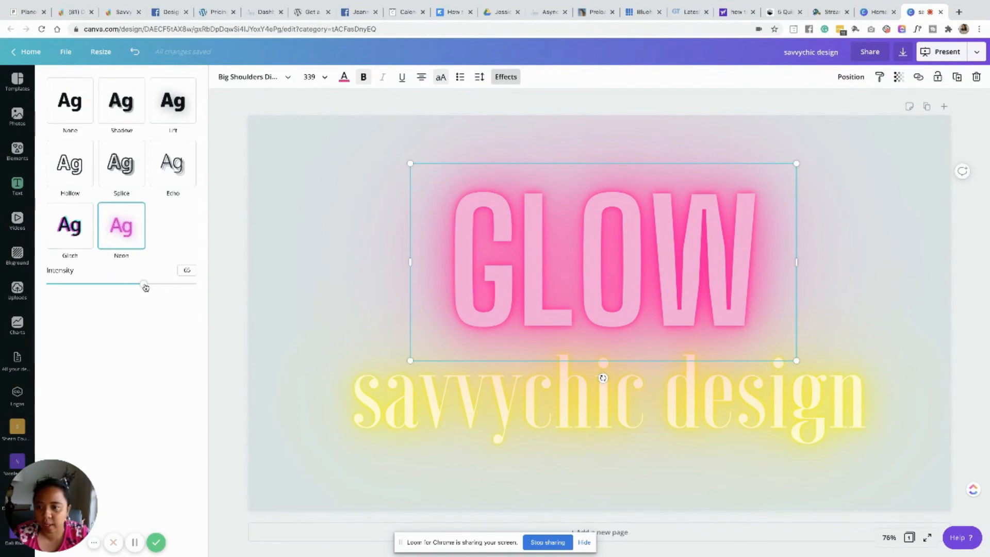
- Raise the GLOW text's Neon intensity to about 86 and delete its letter L
left_click_drag(144, 284, 176, 293)
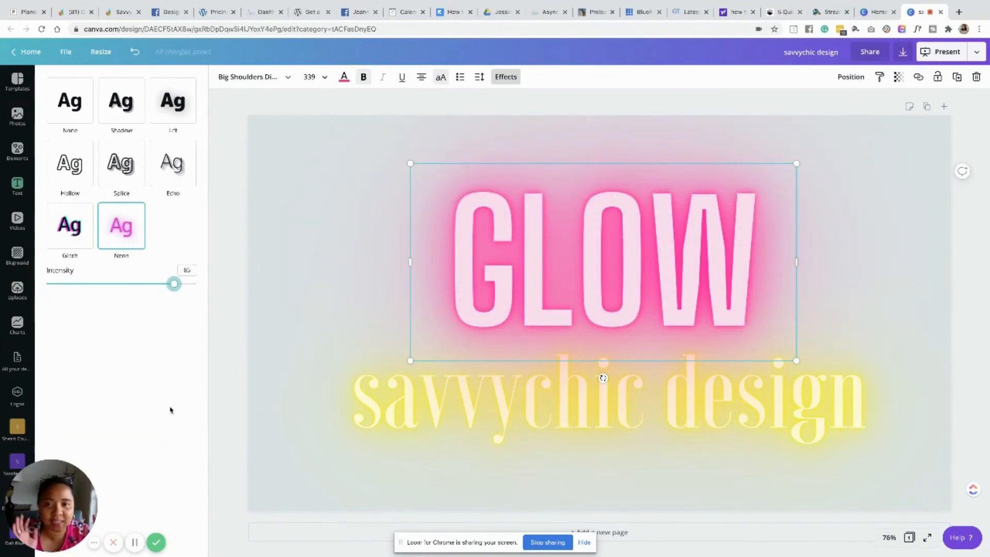
left_click(572, 324)
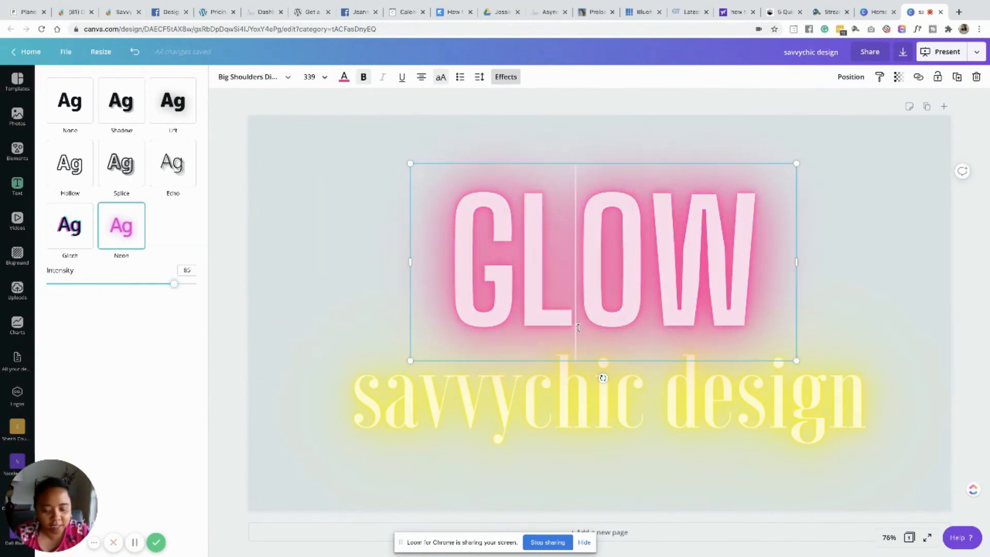
key("BackSpace")
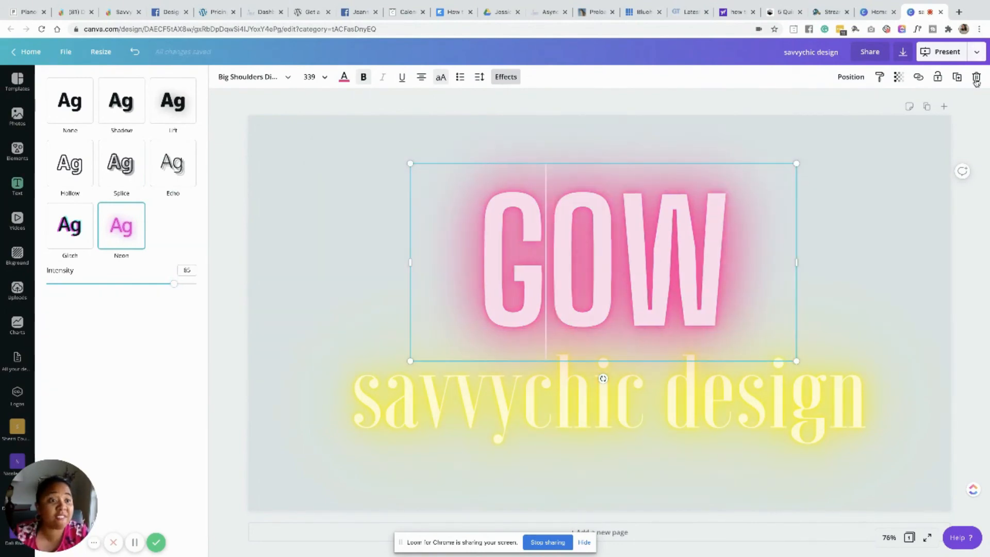
- Delete the GLOW text and move the heading back to the middle of the slide
left_click(977, 77)
left_click_drag(624, 396, 621, 307)
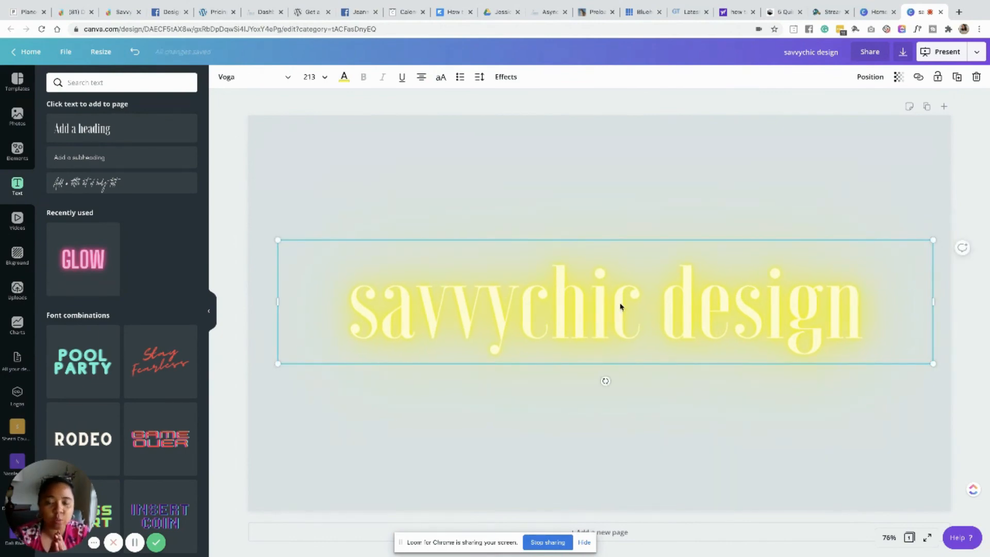